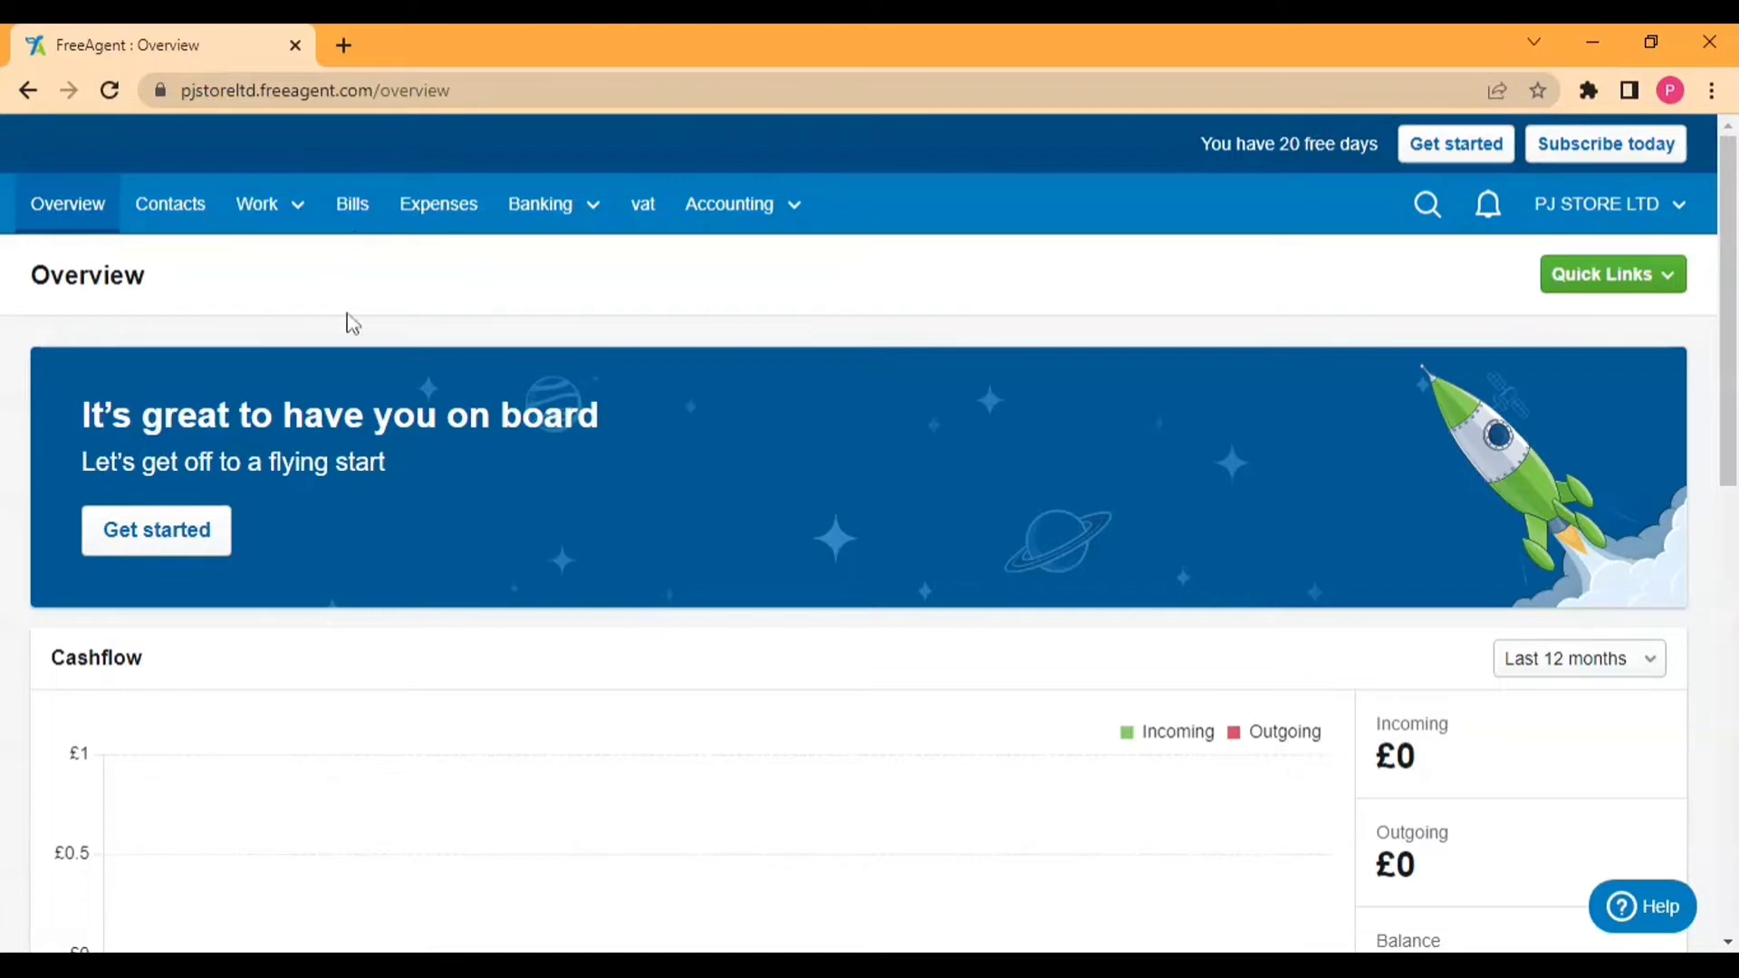
Check which actions are available on Invoice 001 for A1 STORE and return to the invoice list.
click(290, 210)
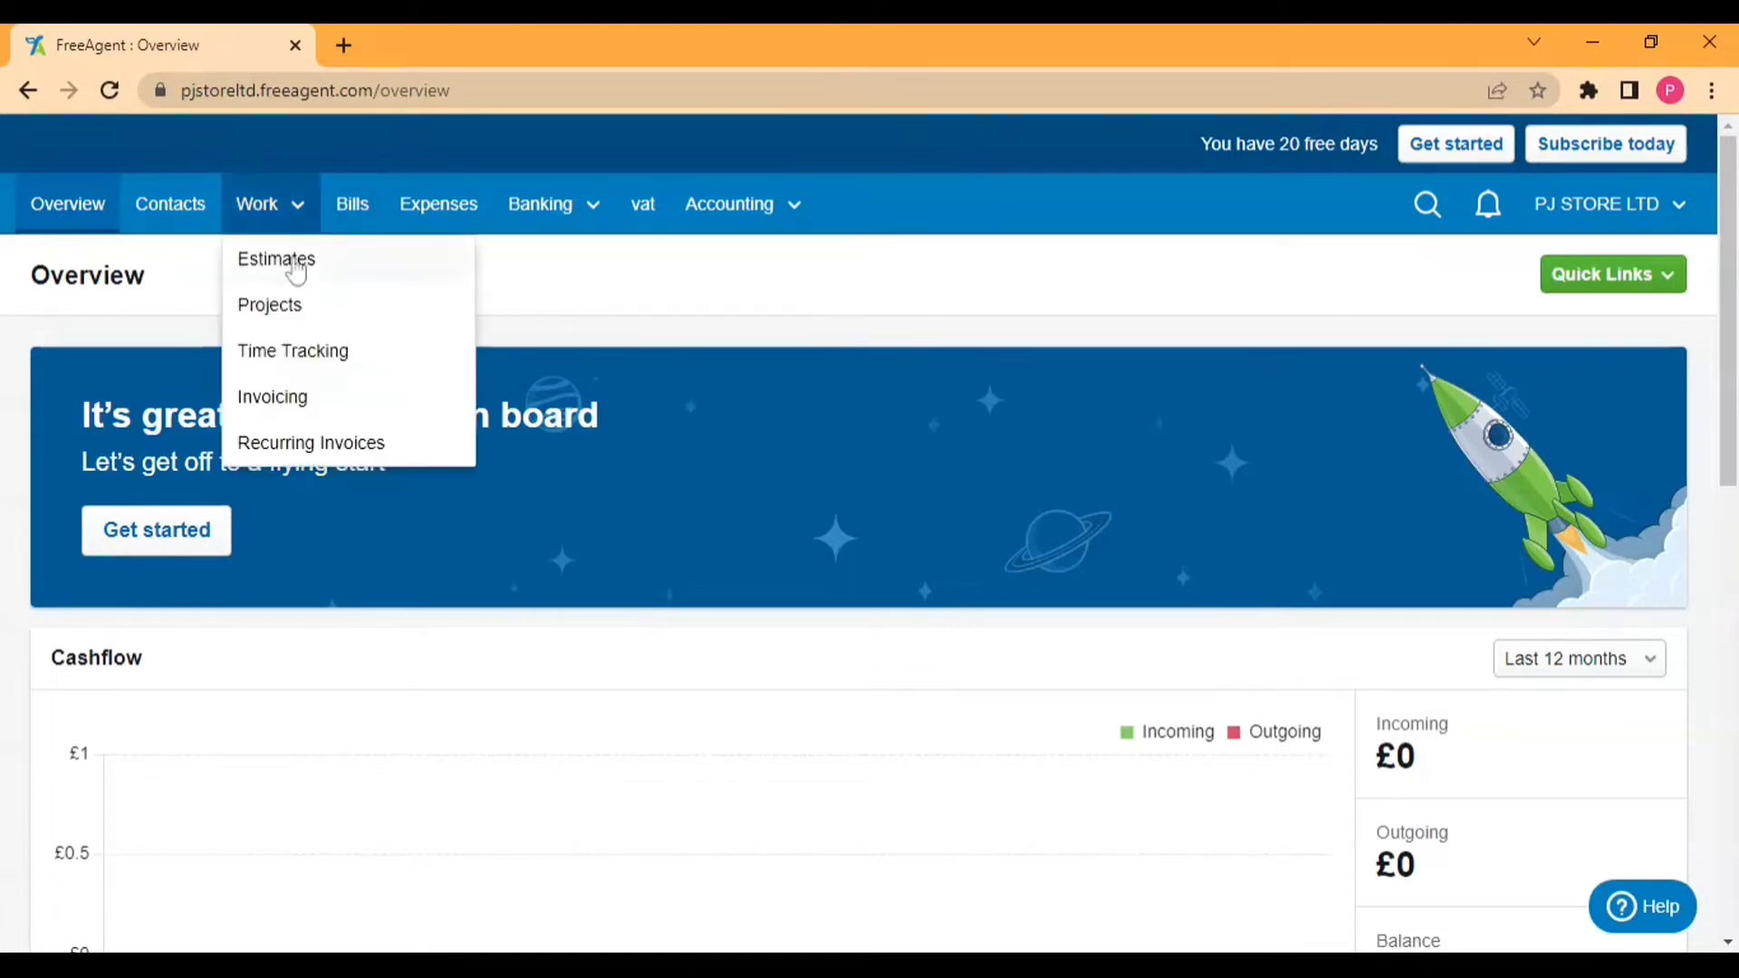
click(311, 406)
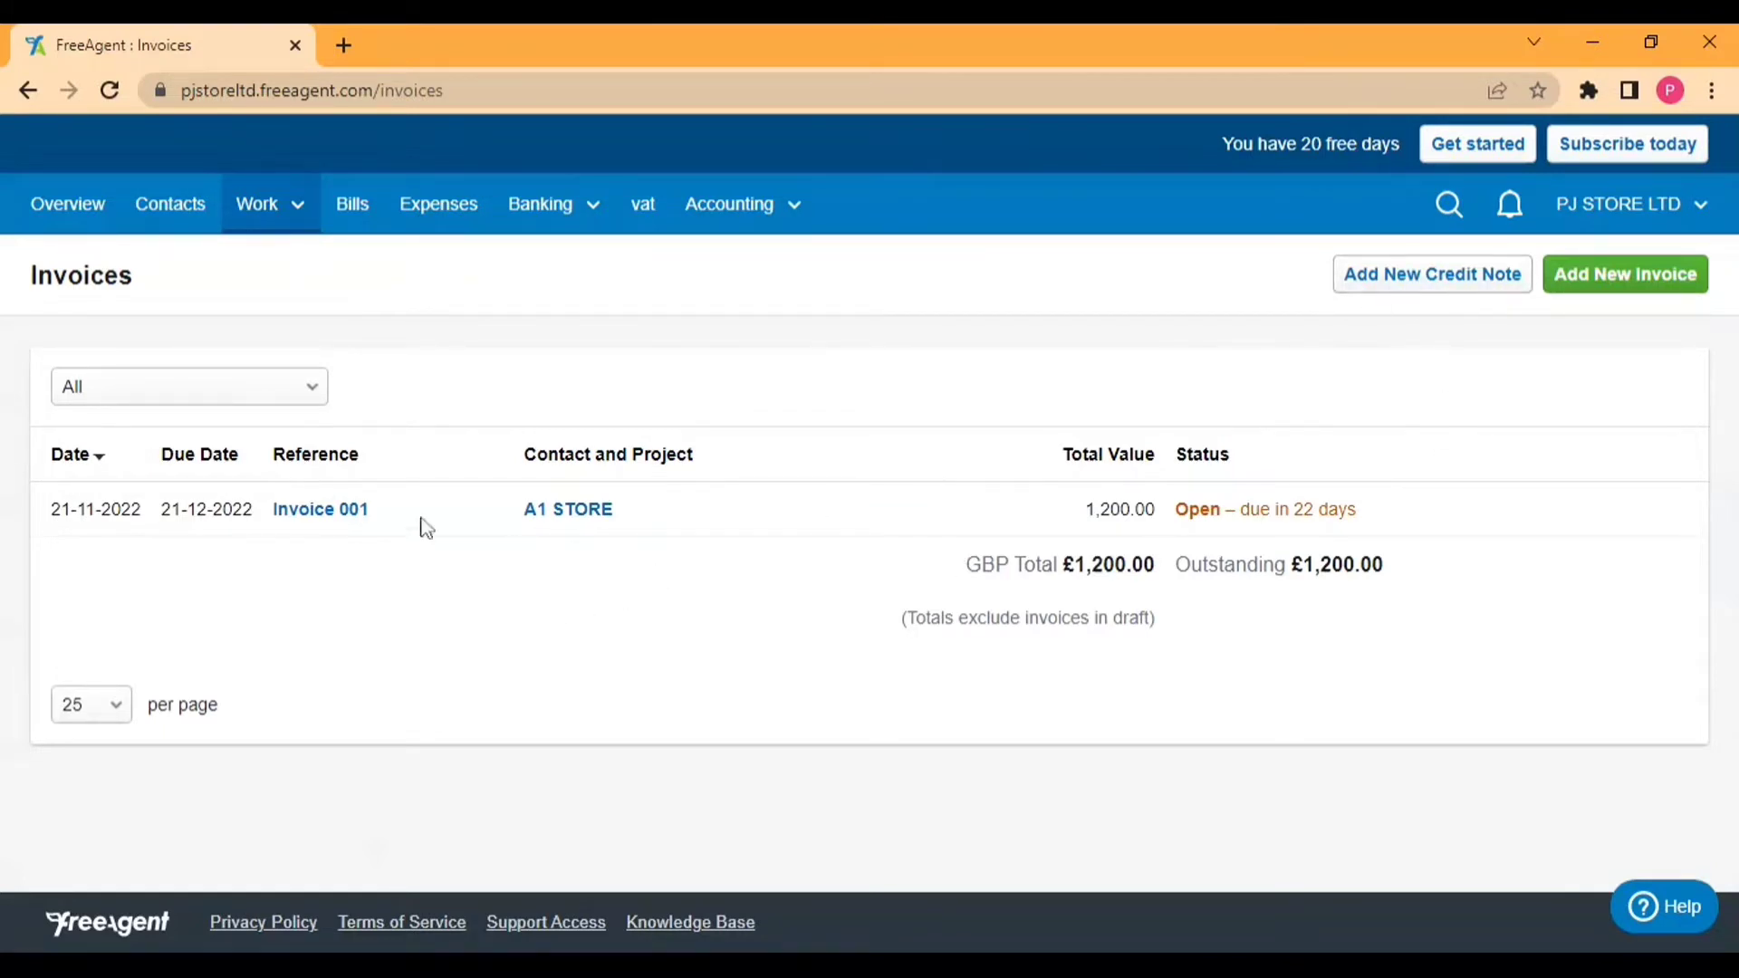
click(345, 516)
click(1084, 399)
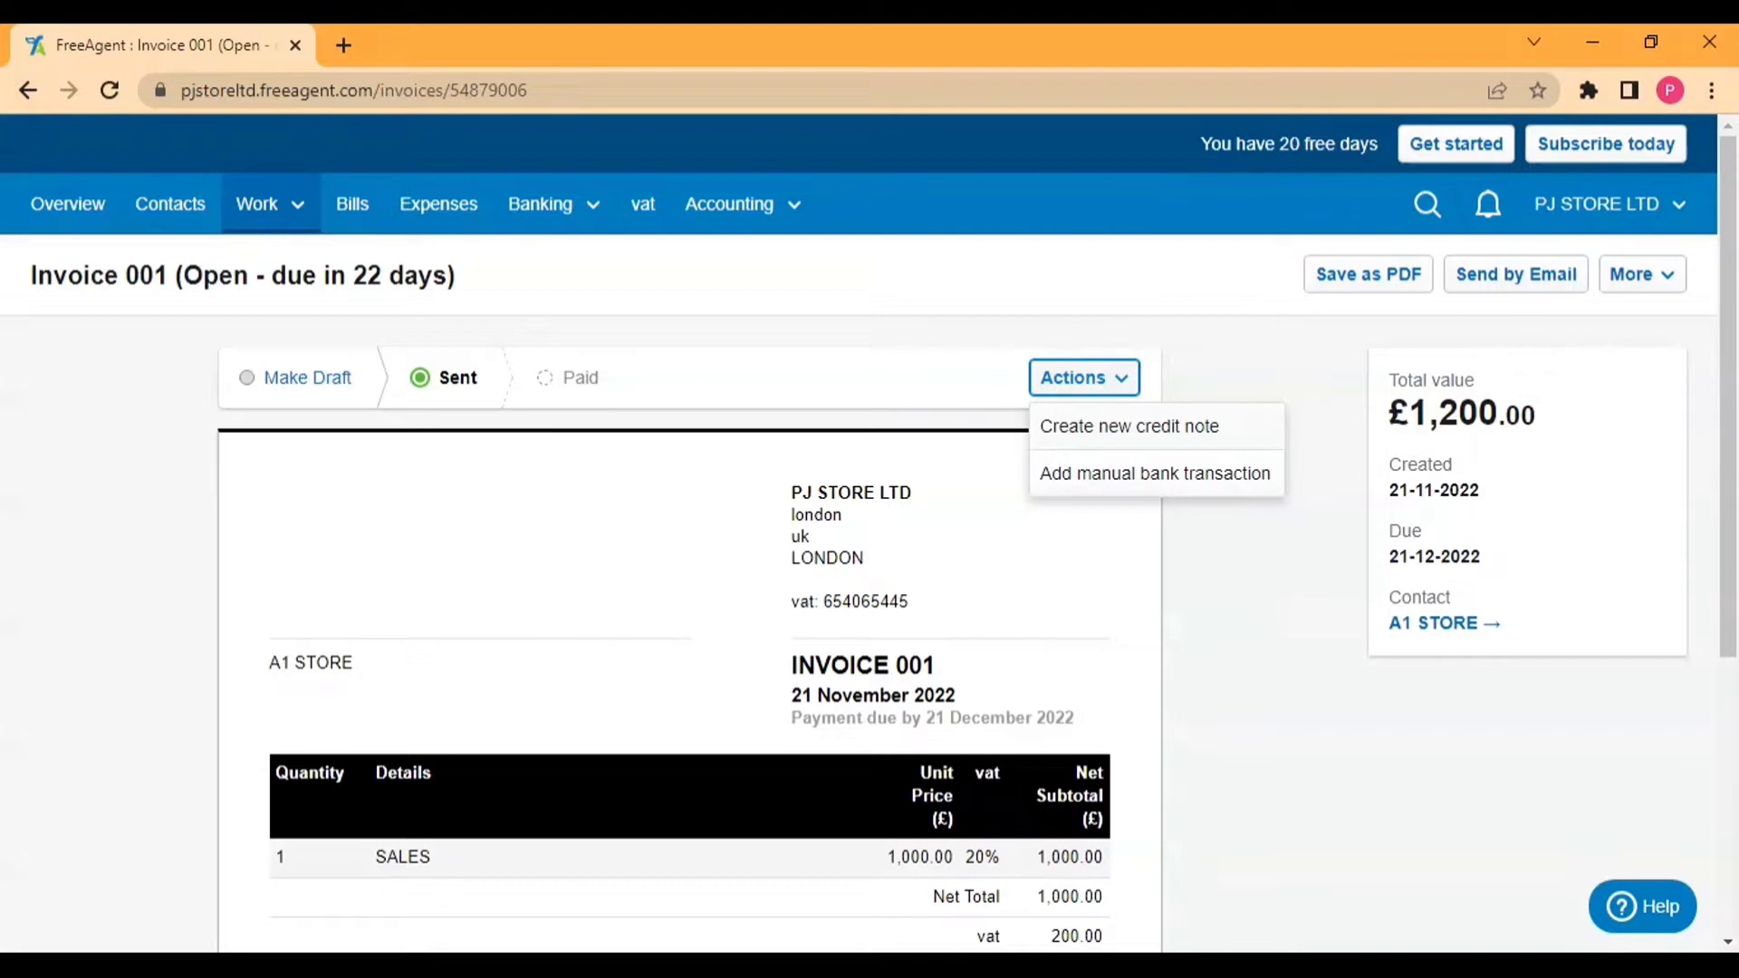
click(33, 98)
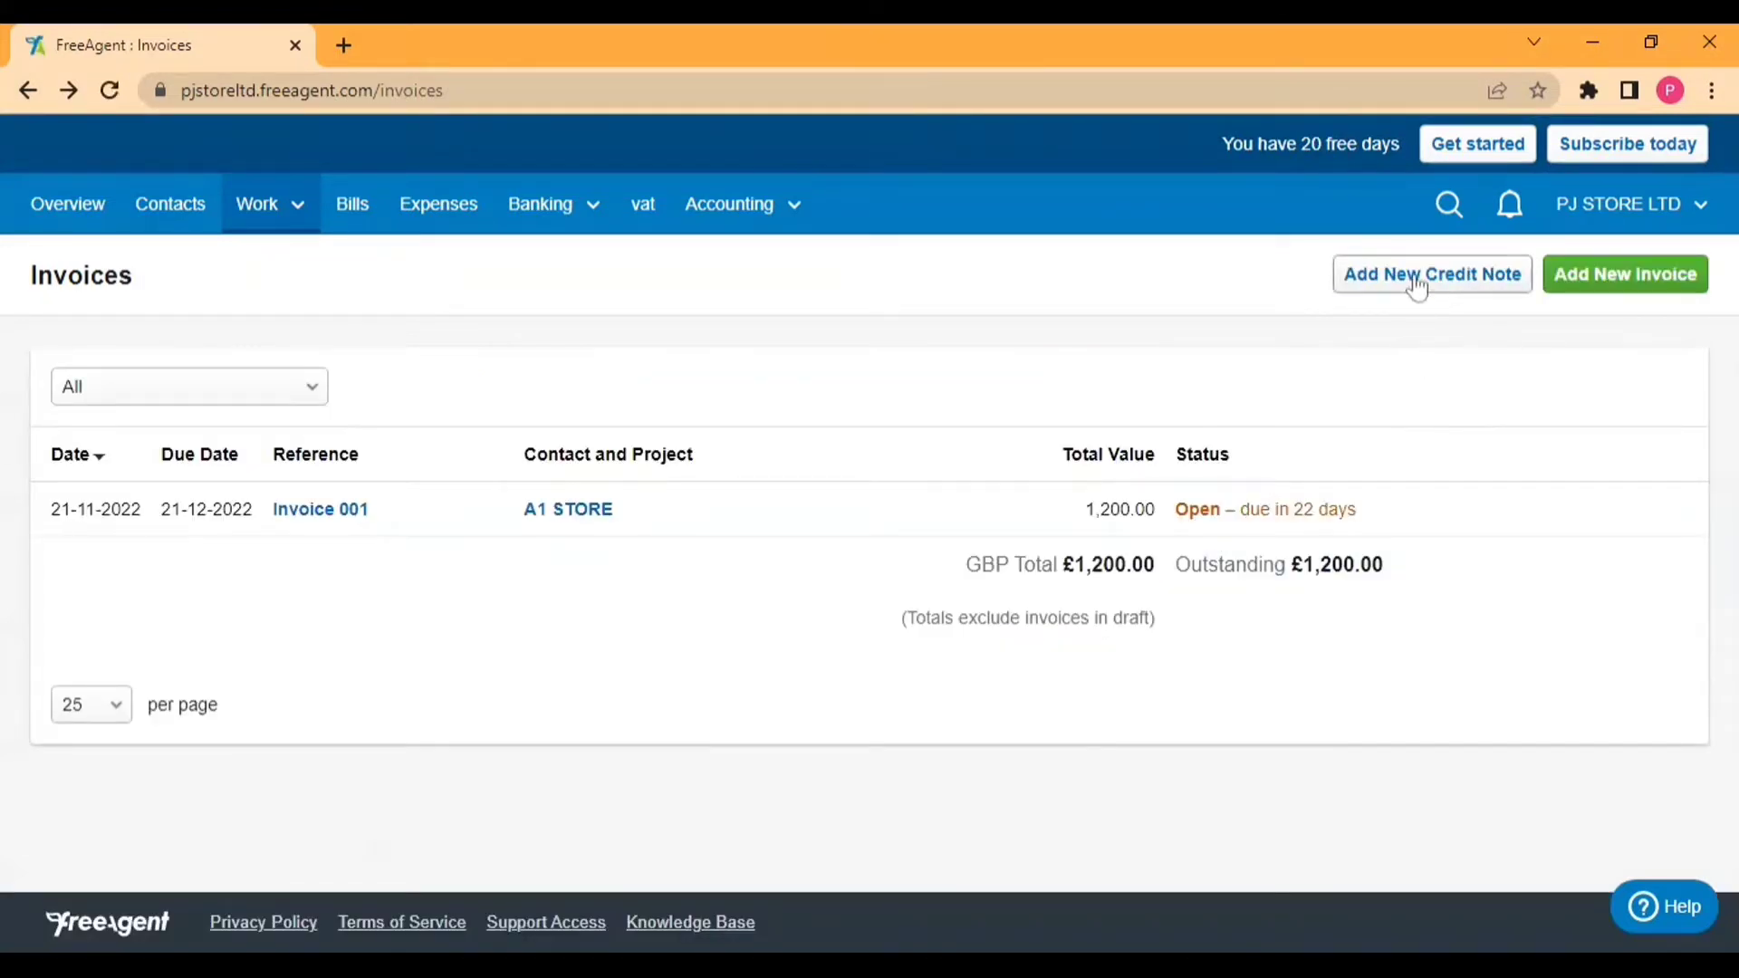
Create a new credit note for A1 STORE, keeping the prefilled reference, date, payment terms and currency.
click(1416, 290)
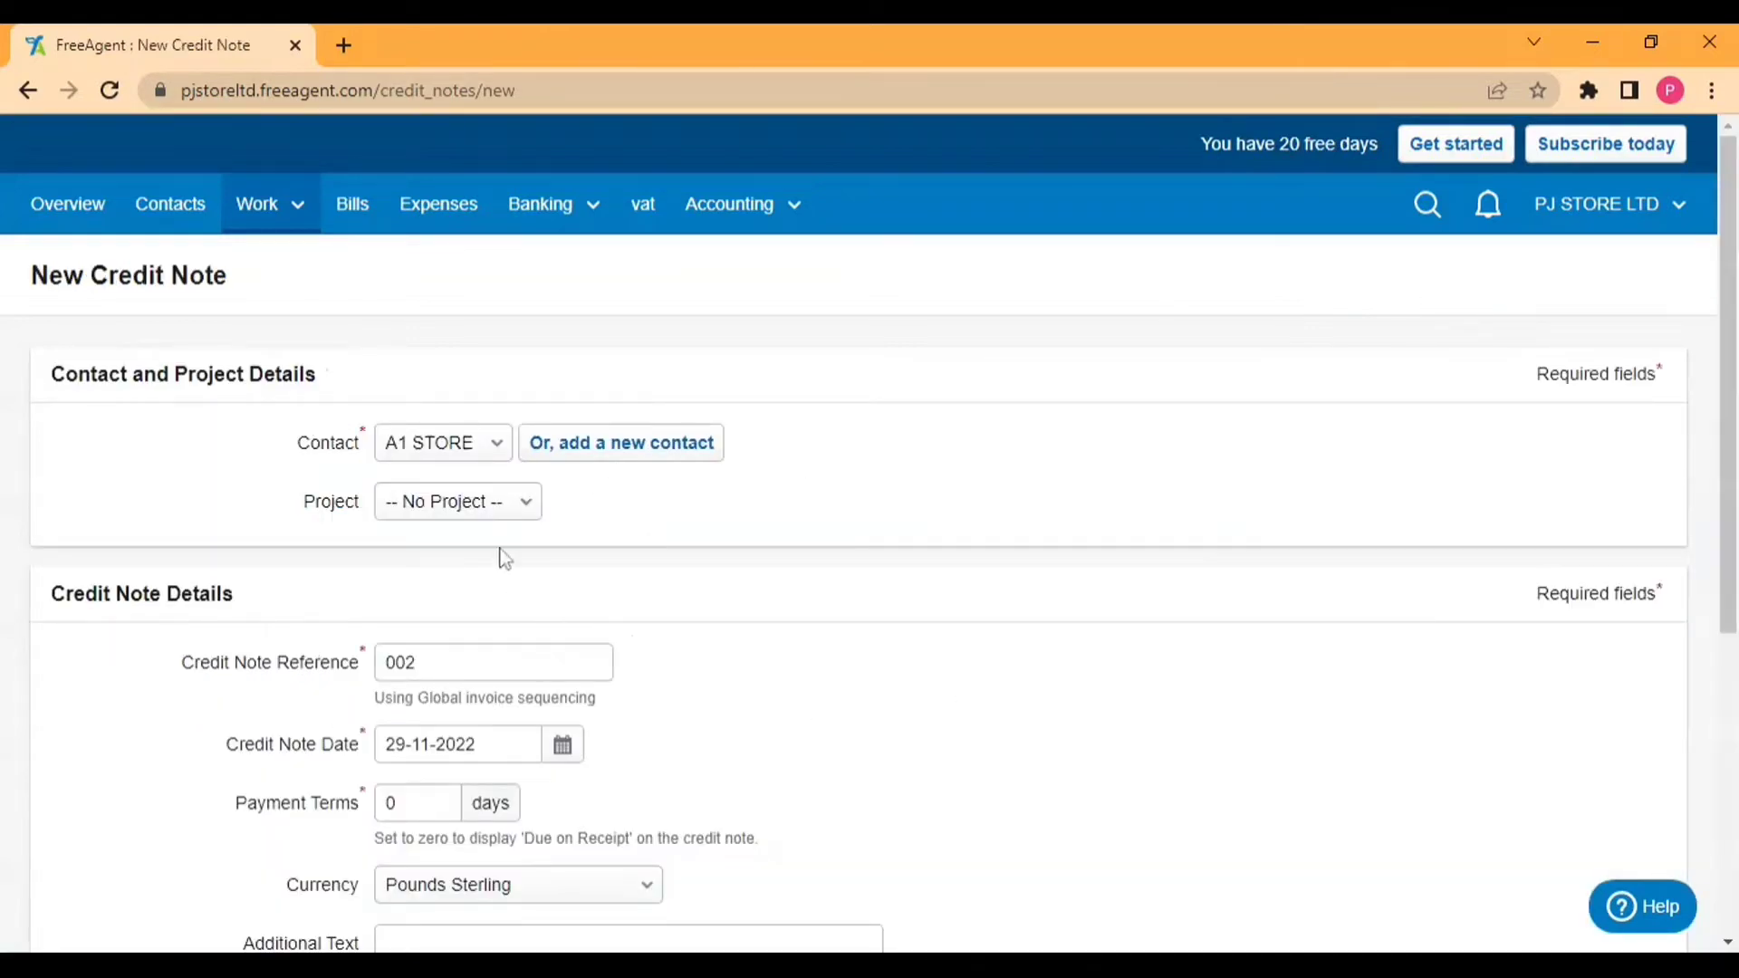
scroll(475, 494, down, 1)
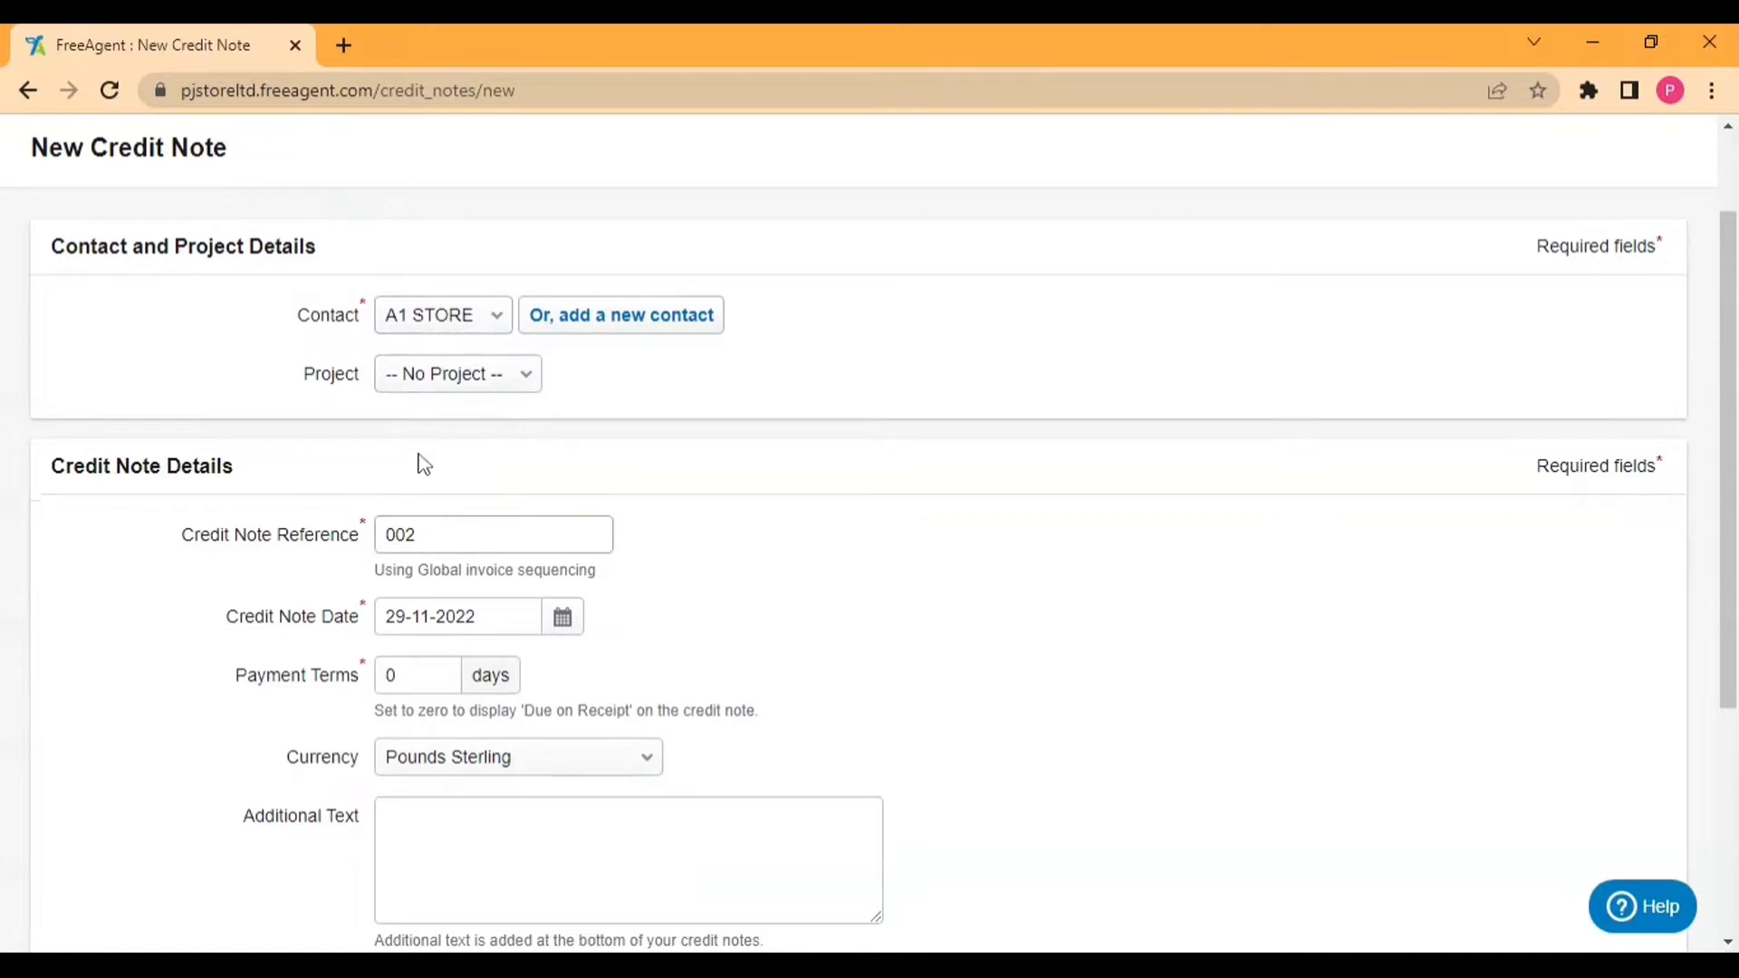
scroll(858, 534, down, 1)
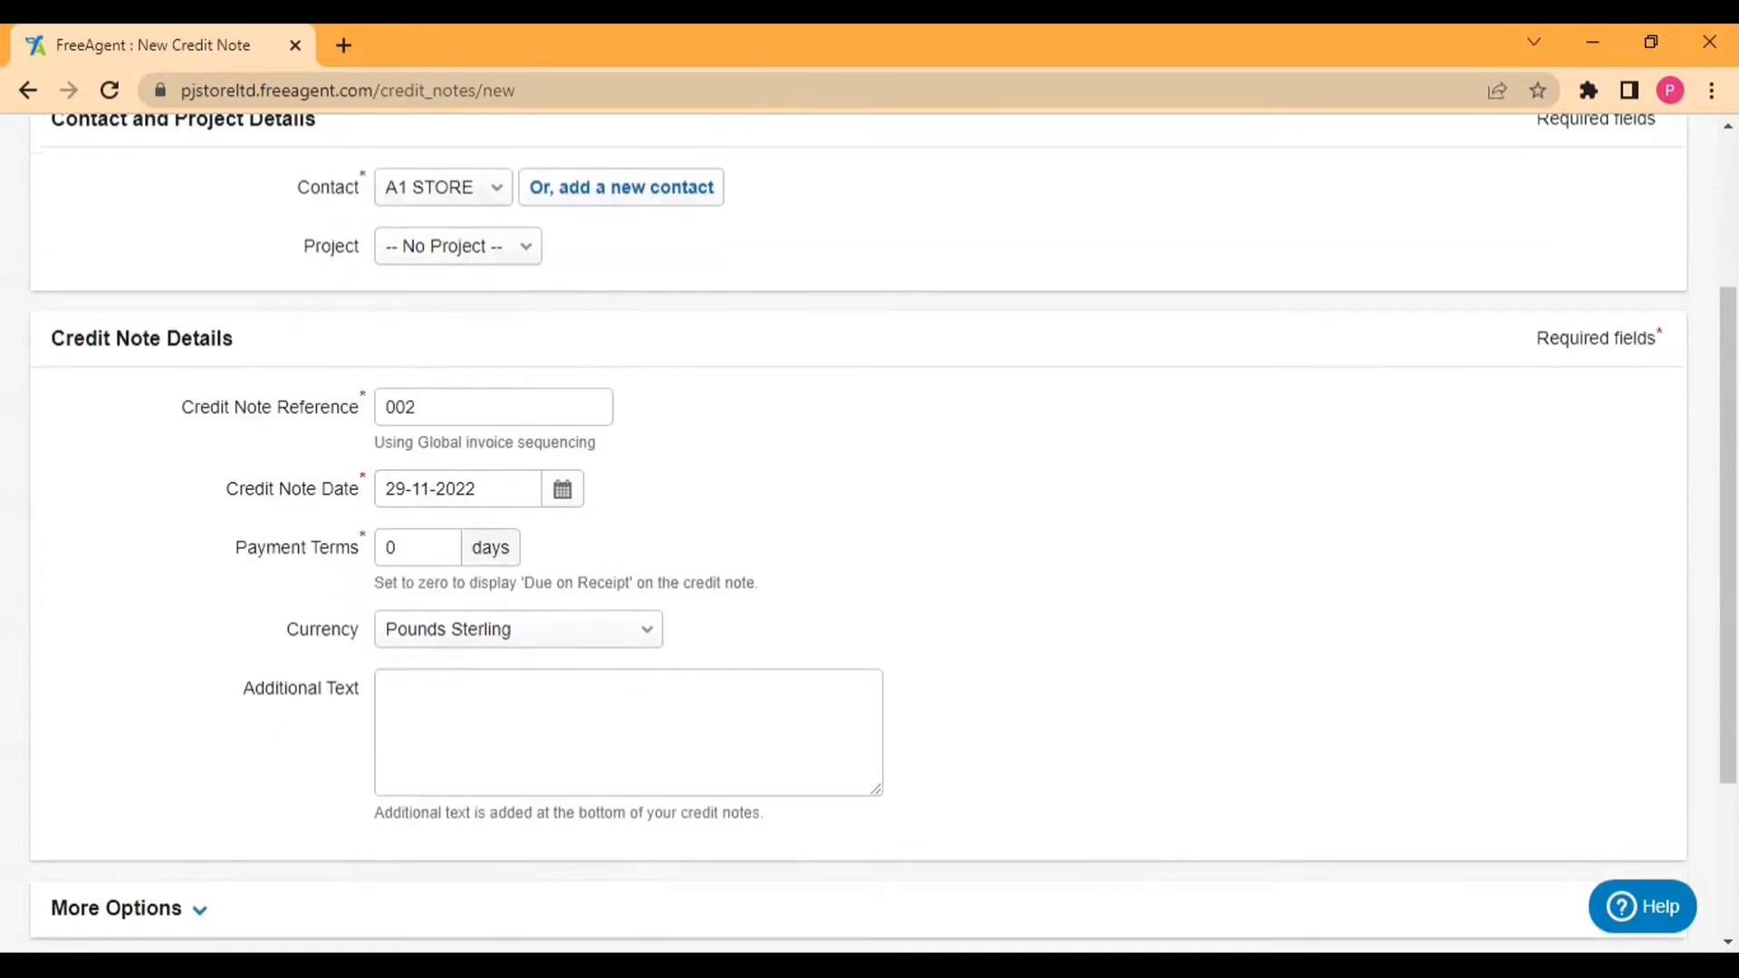
click(404, 545)
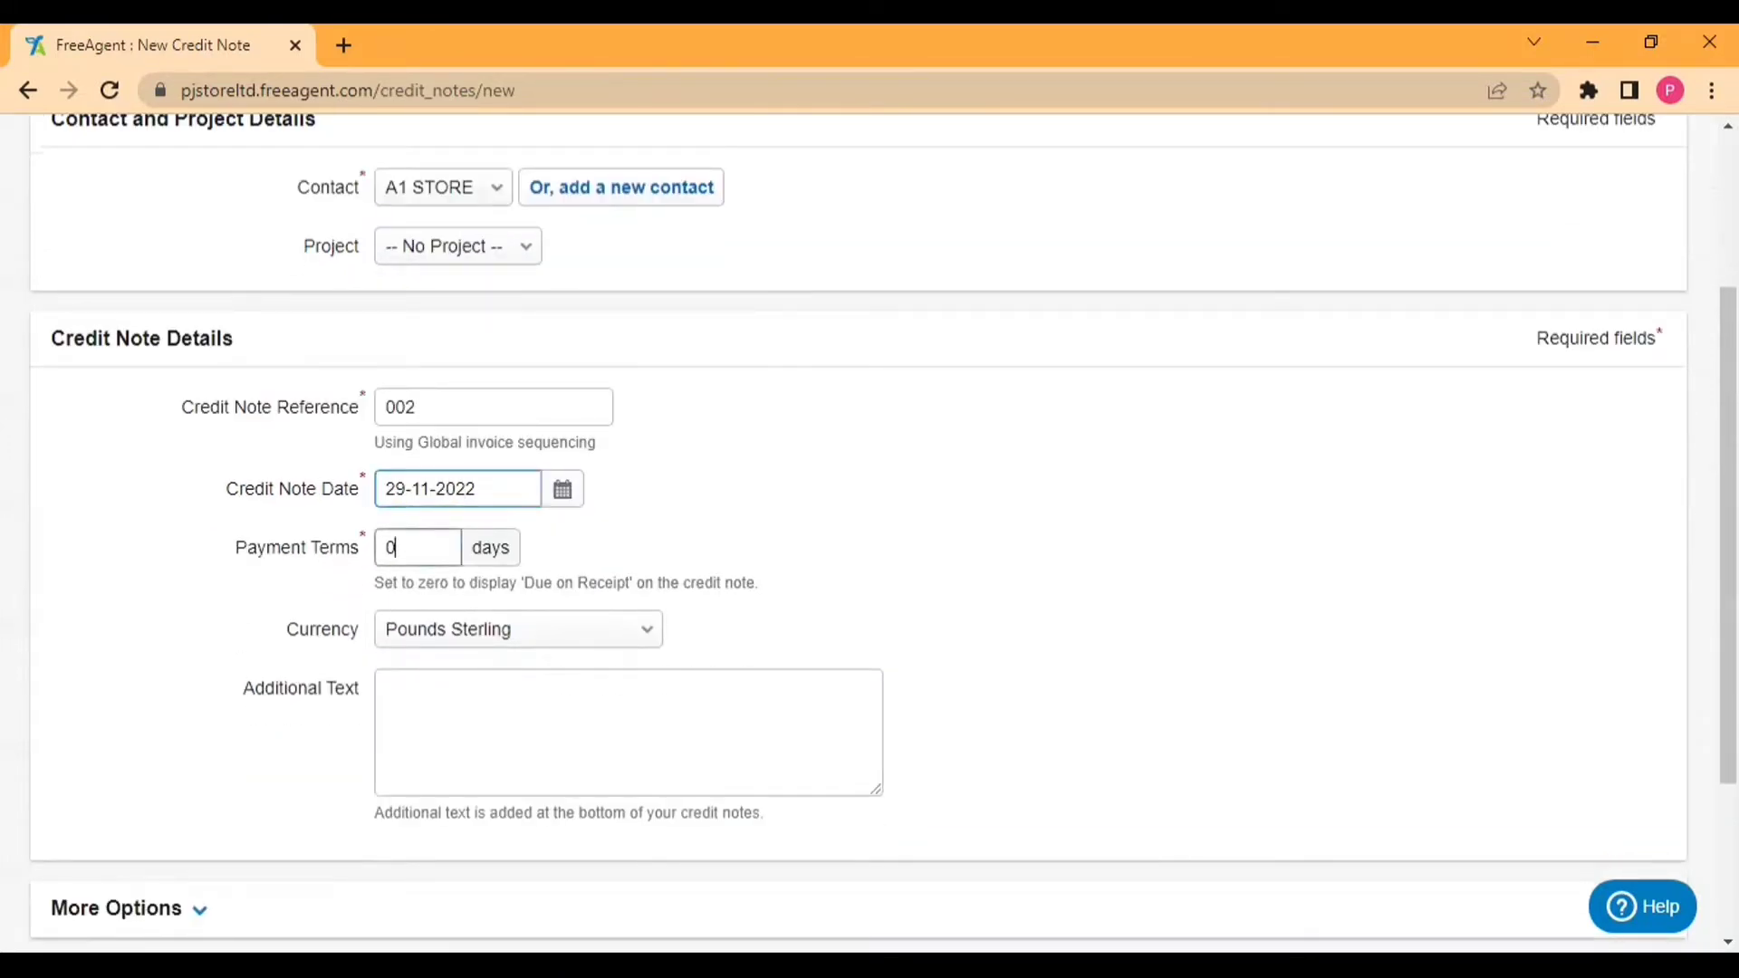
scroll(453, 525, down, 2)
scroll(474, 311, up, 4)
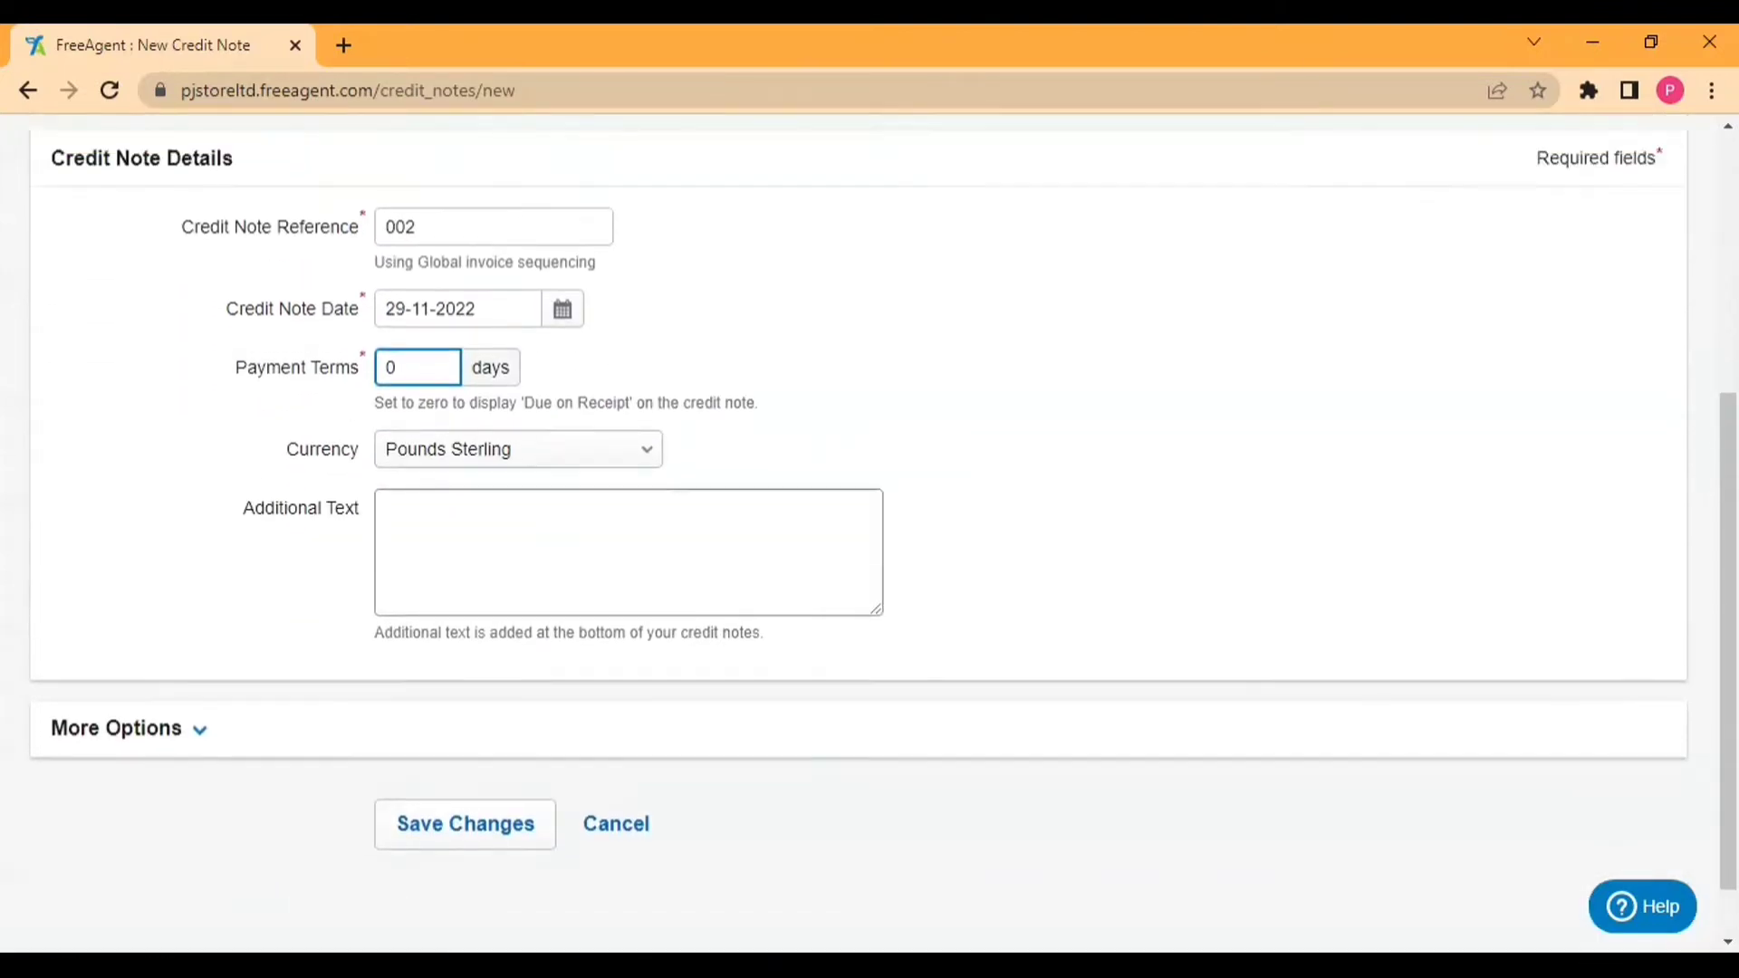
scroll(503, 679, down, 4)
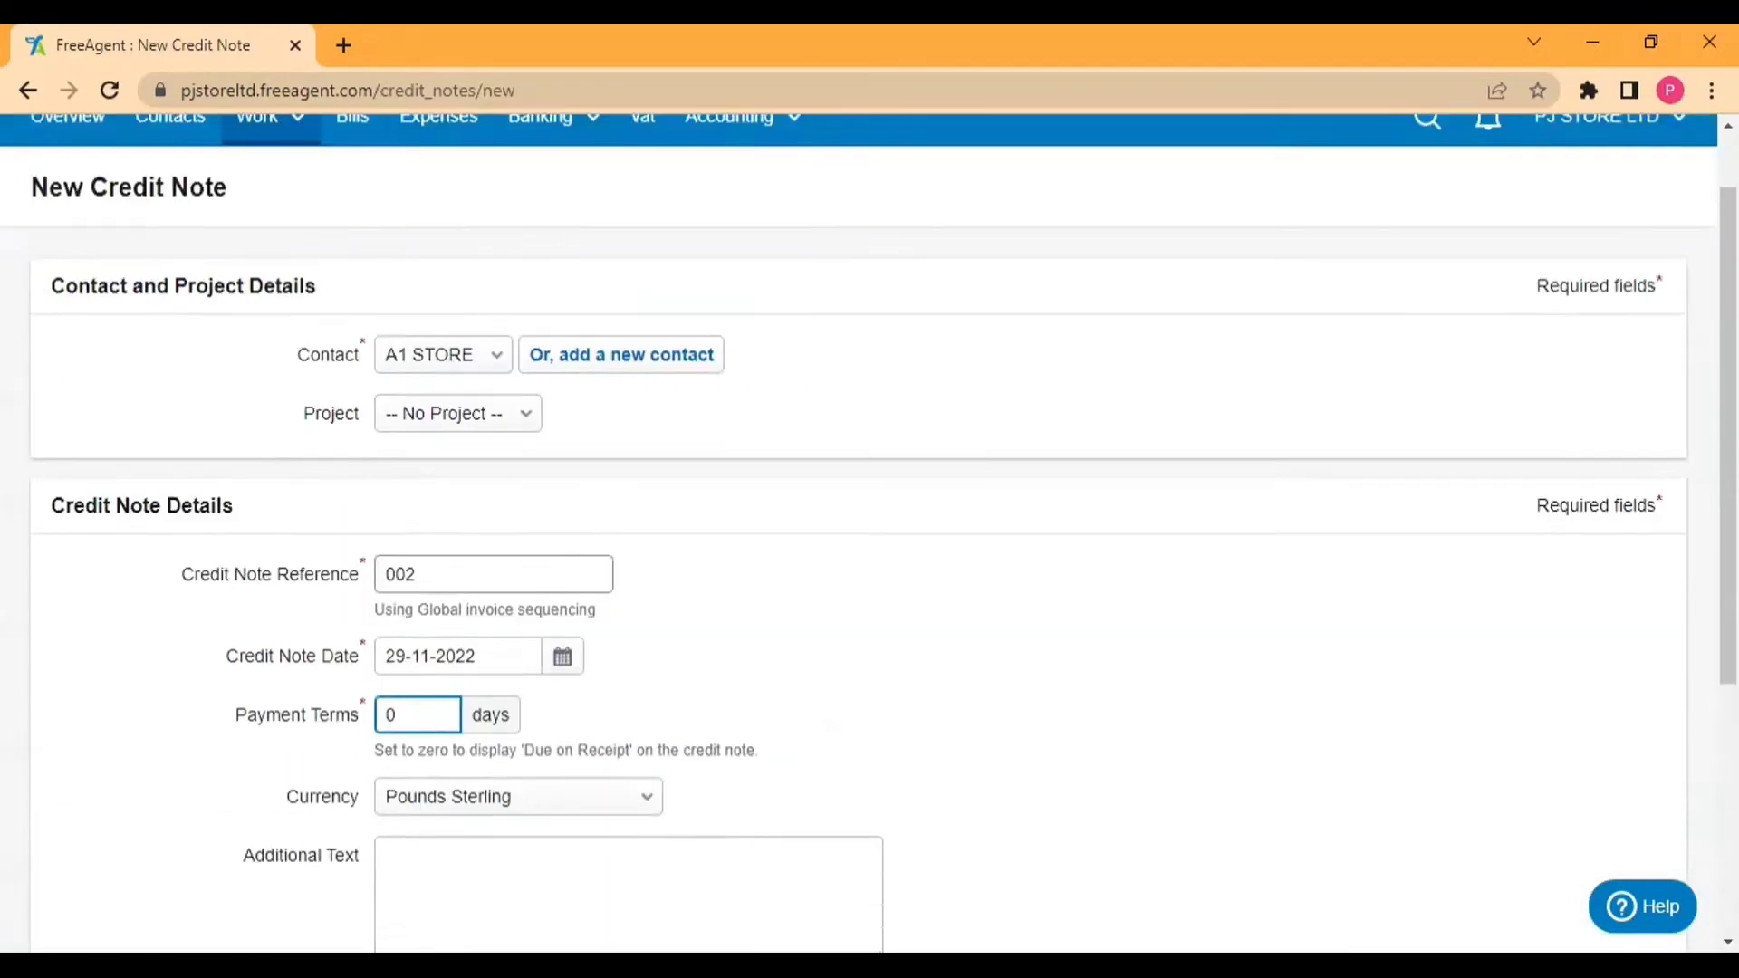
click(484, 768)
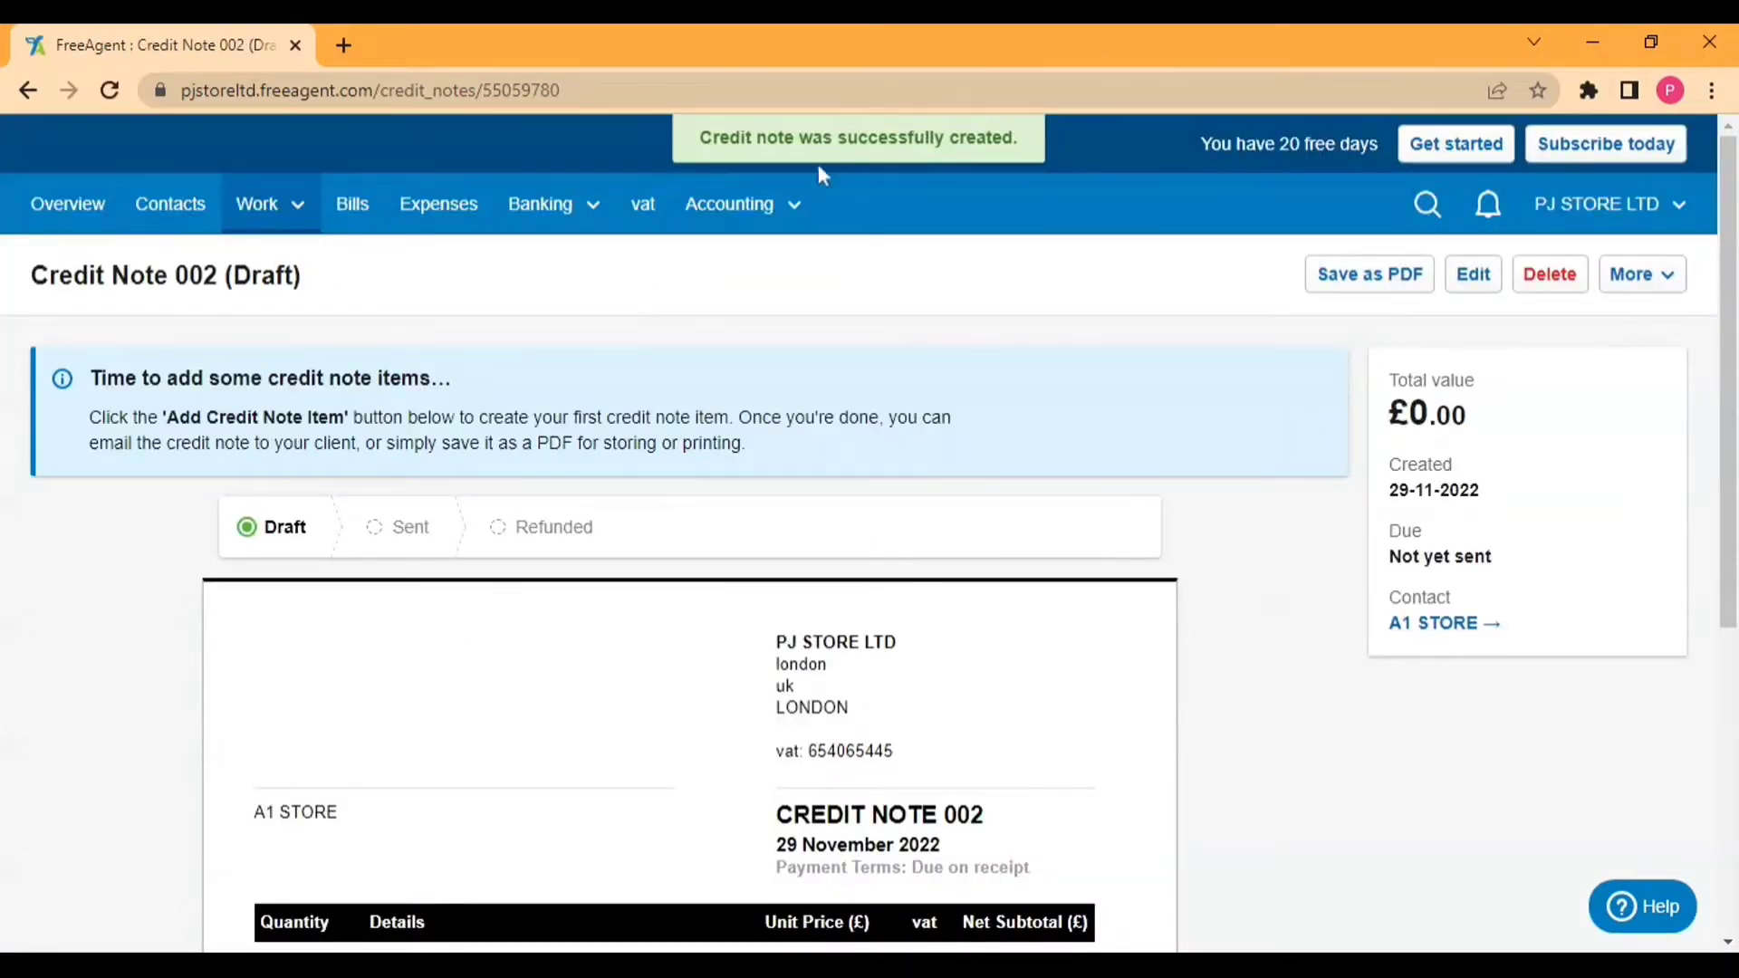
Start a credit note item with quantity 1, no unit and the details SALES RETURN.
scroll(416, 724, down, 3)
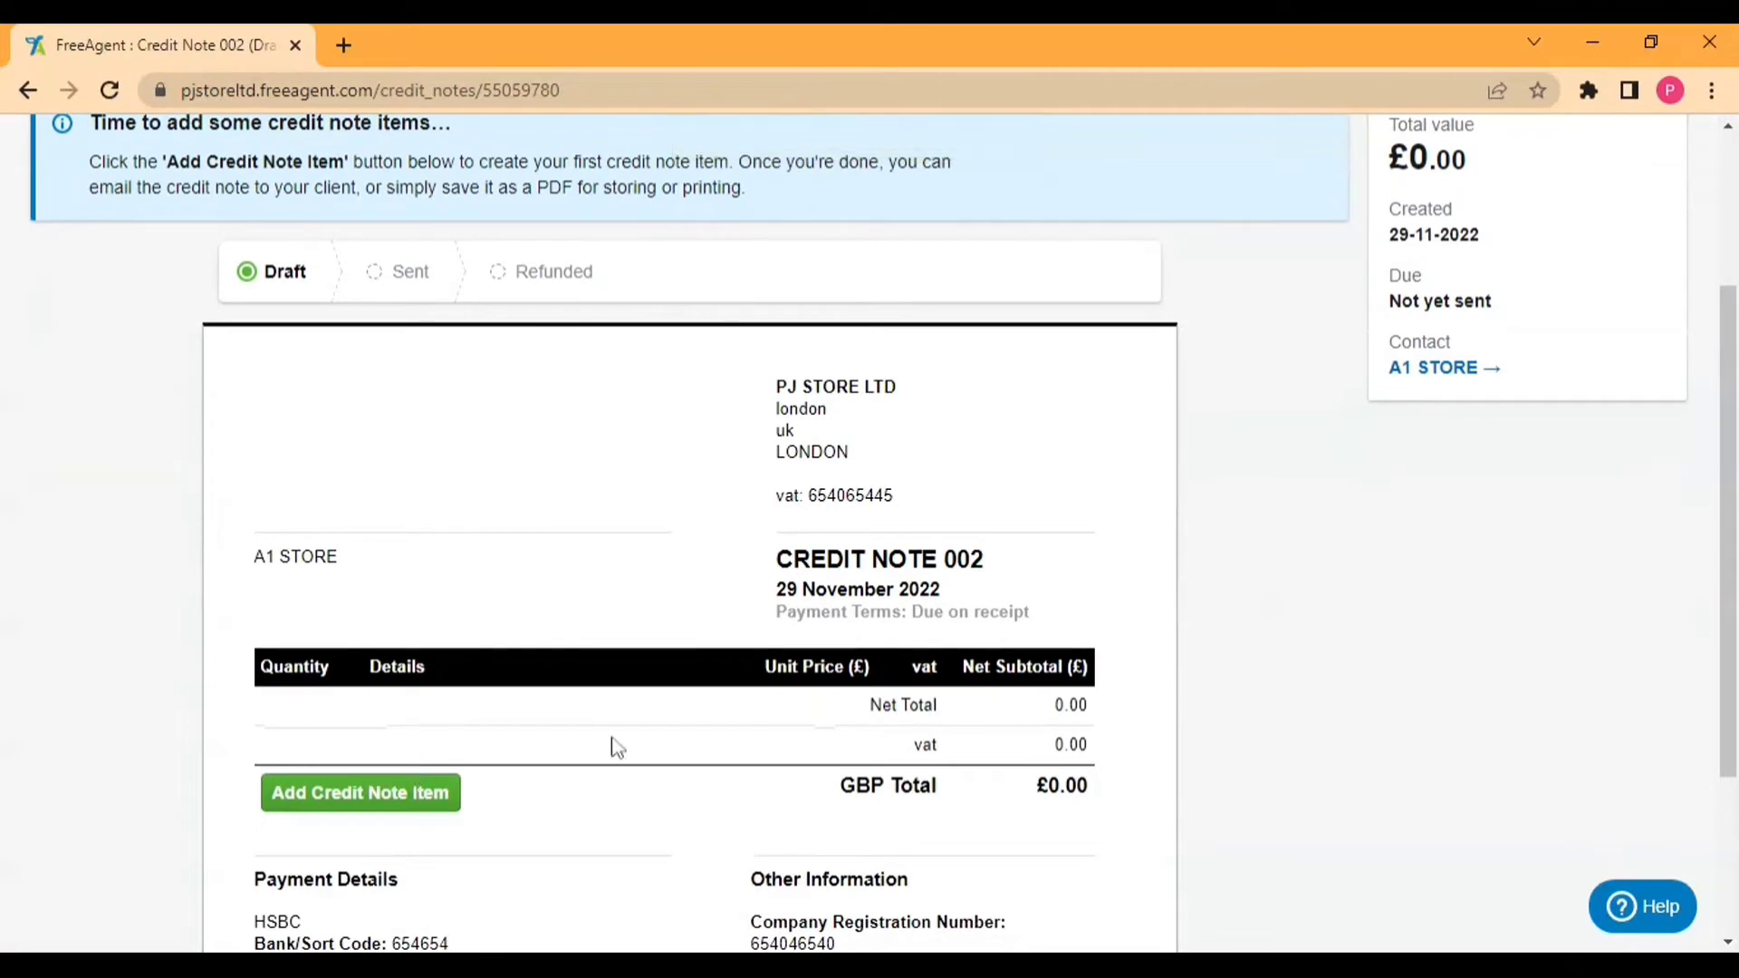
click(373, 797)
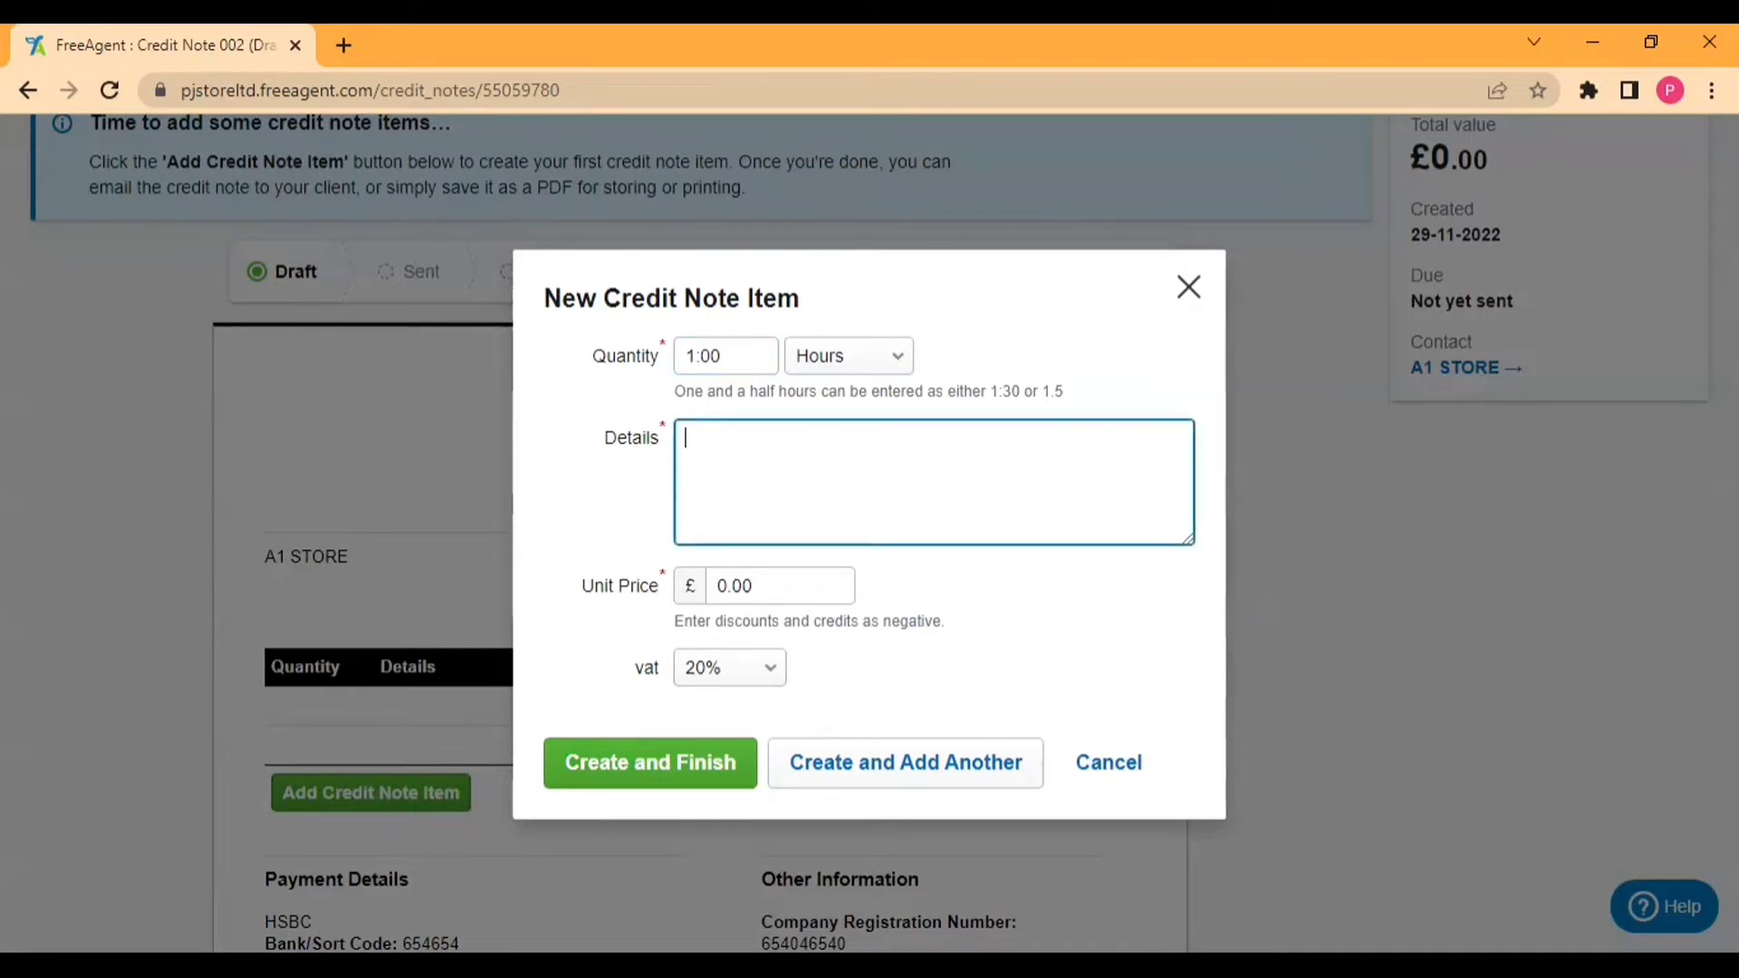
click(852, 363)
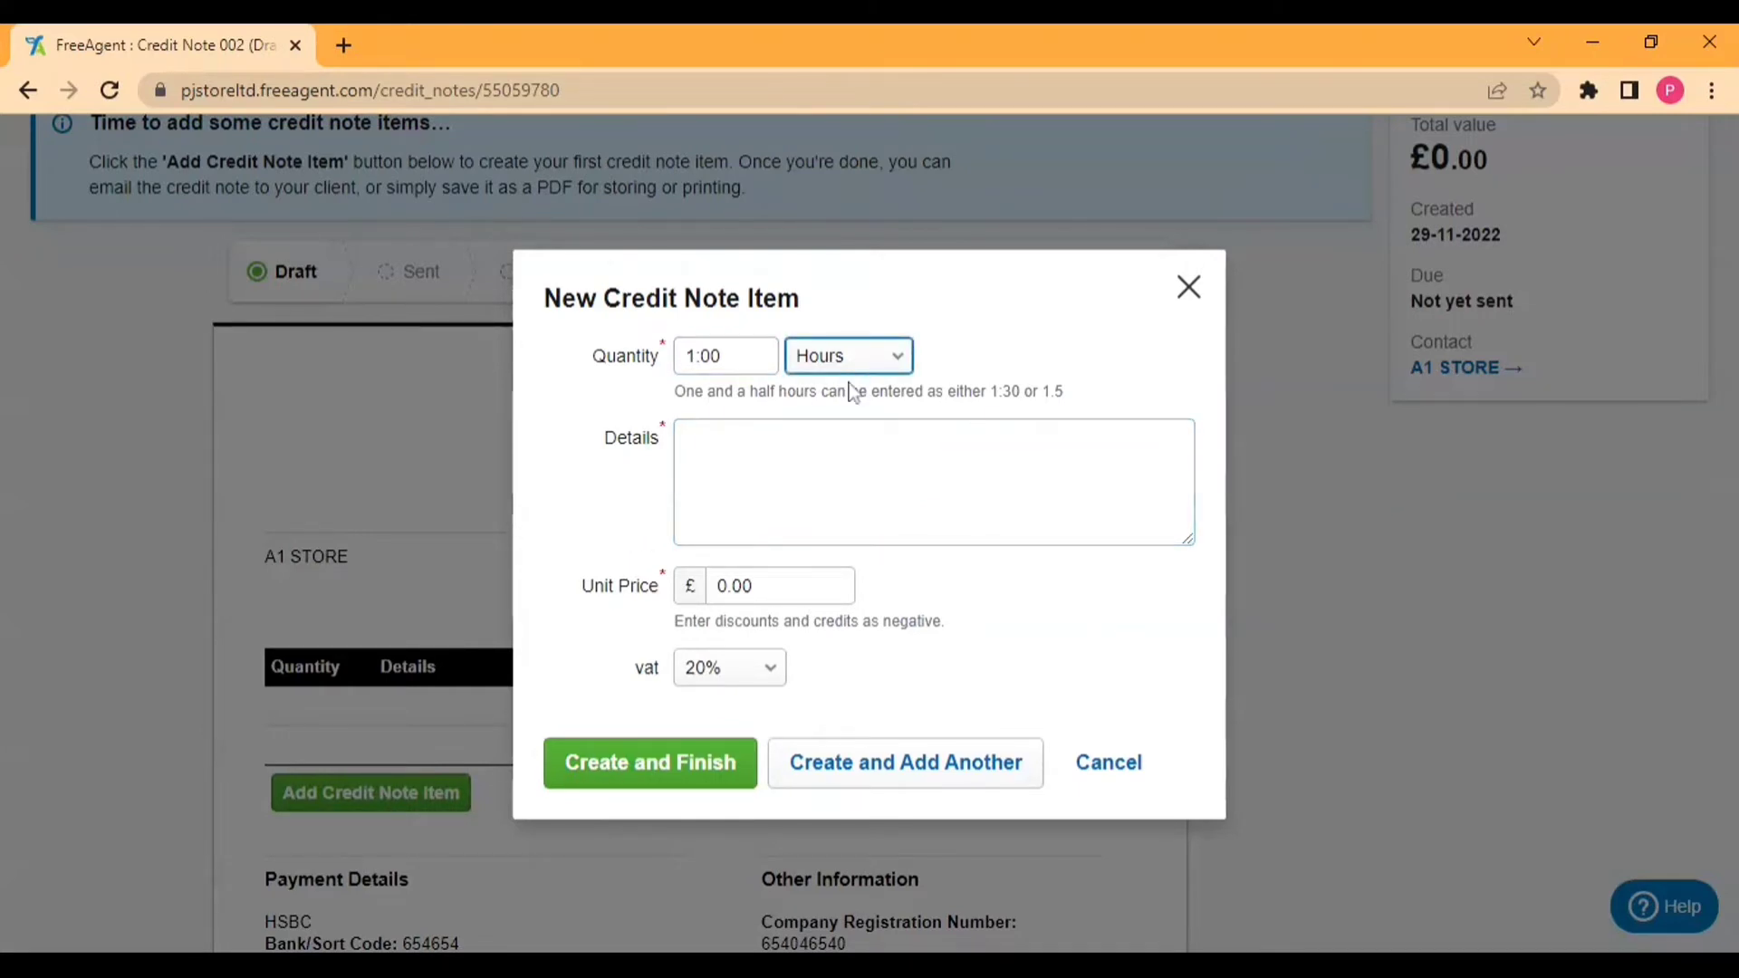
click(853, 392)
click(842, 459)
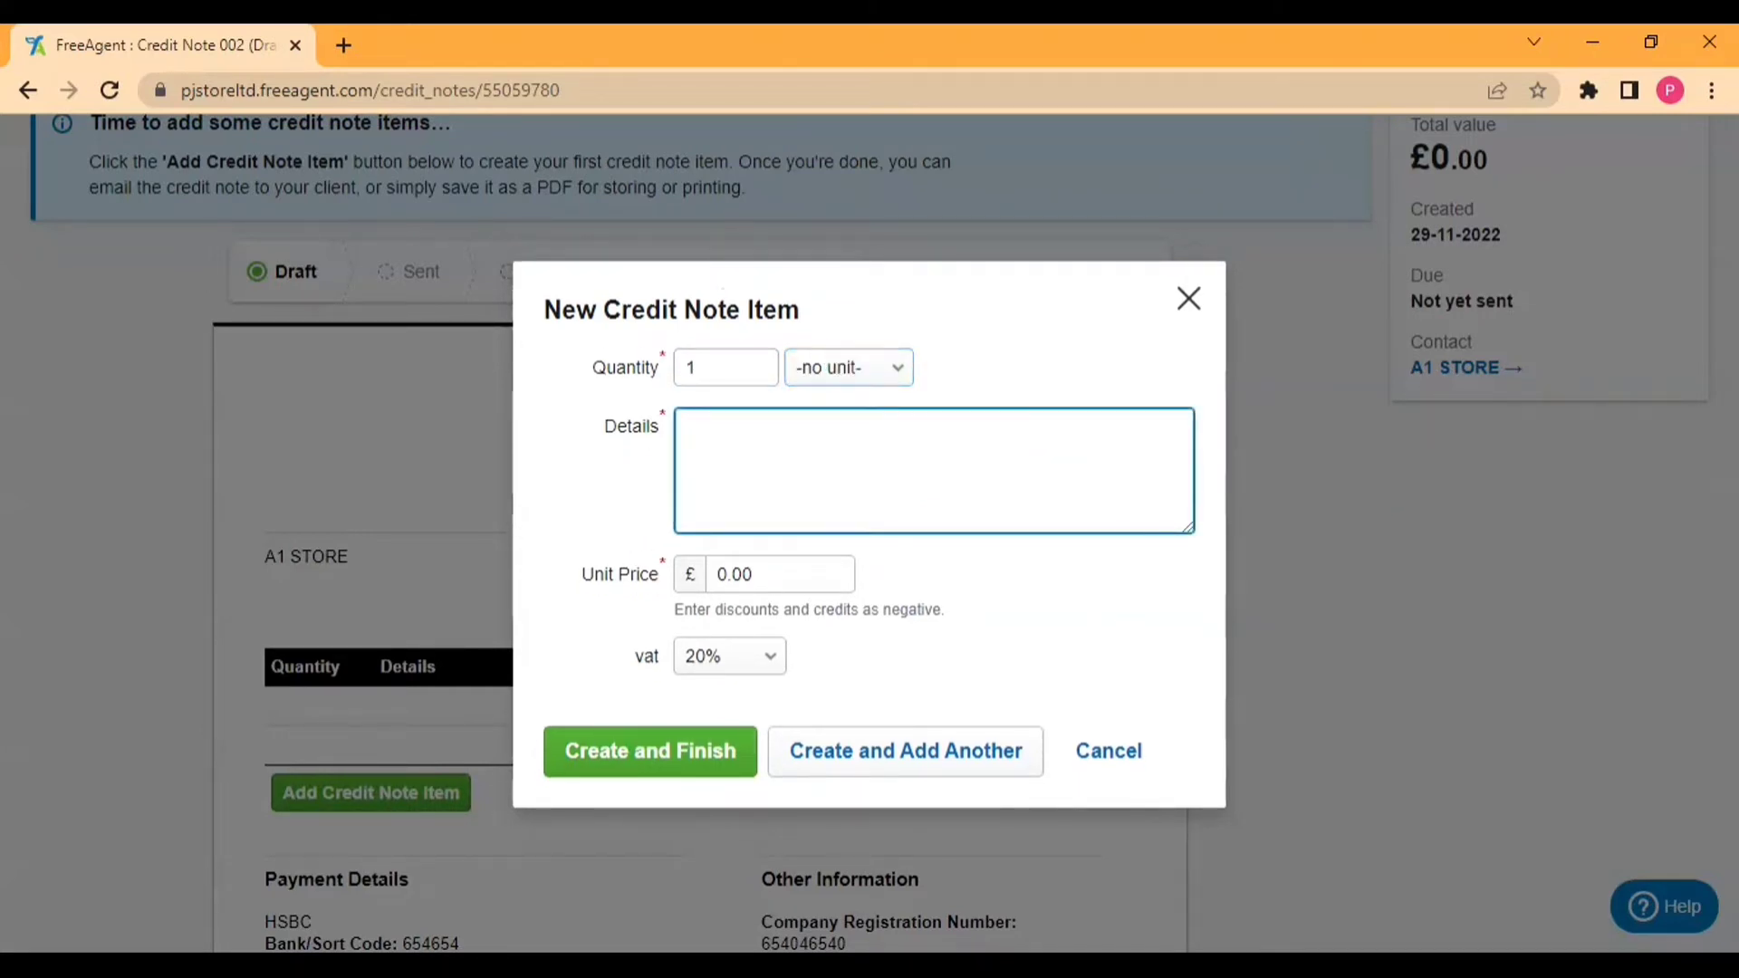
text(SALES RETURN)
key(Tab)
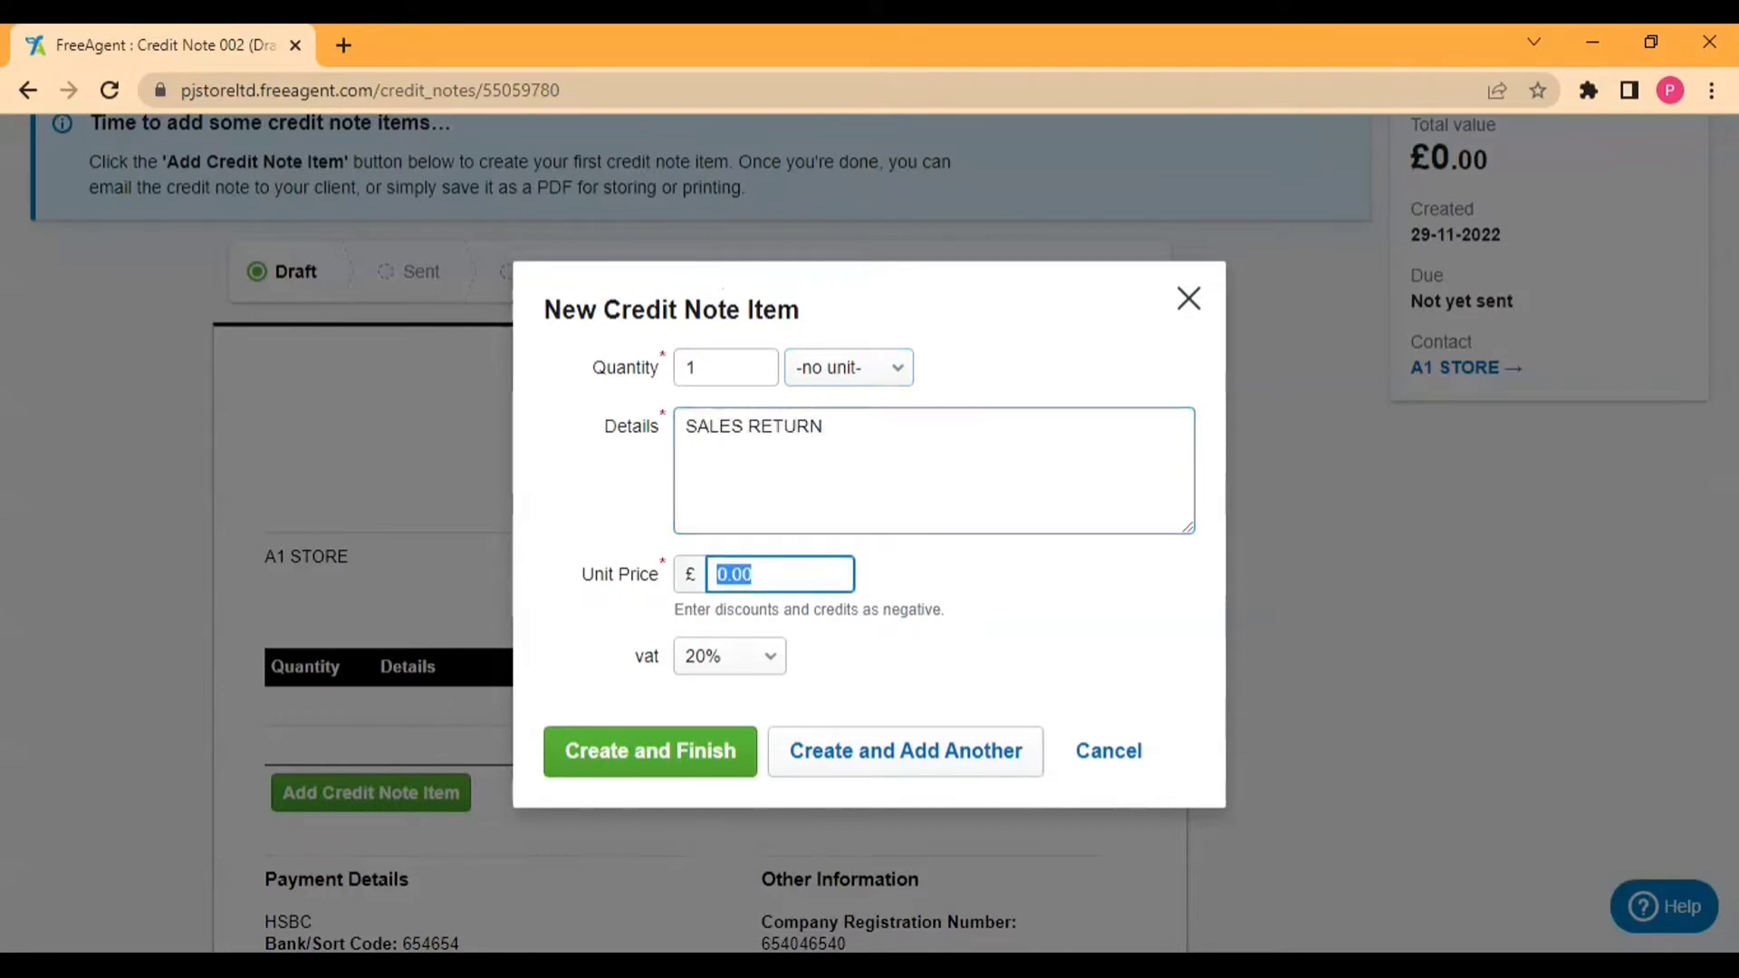
Set the item's unit price to -50.00 and finish creating it with 20% VAT.
text(50)
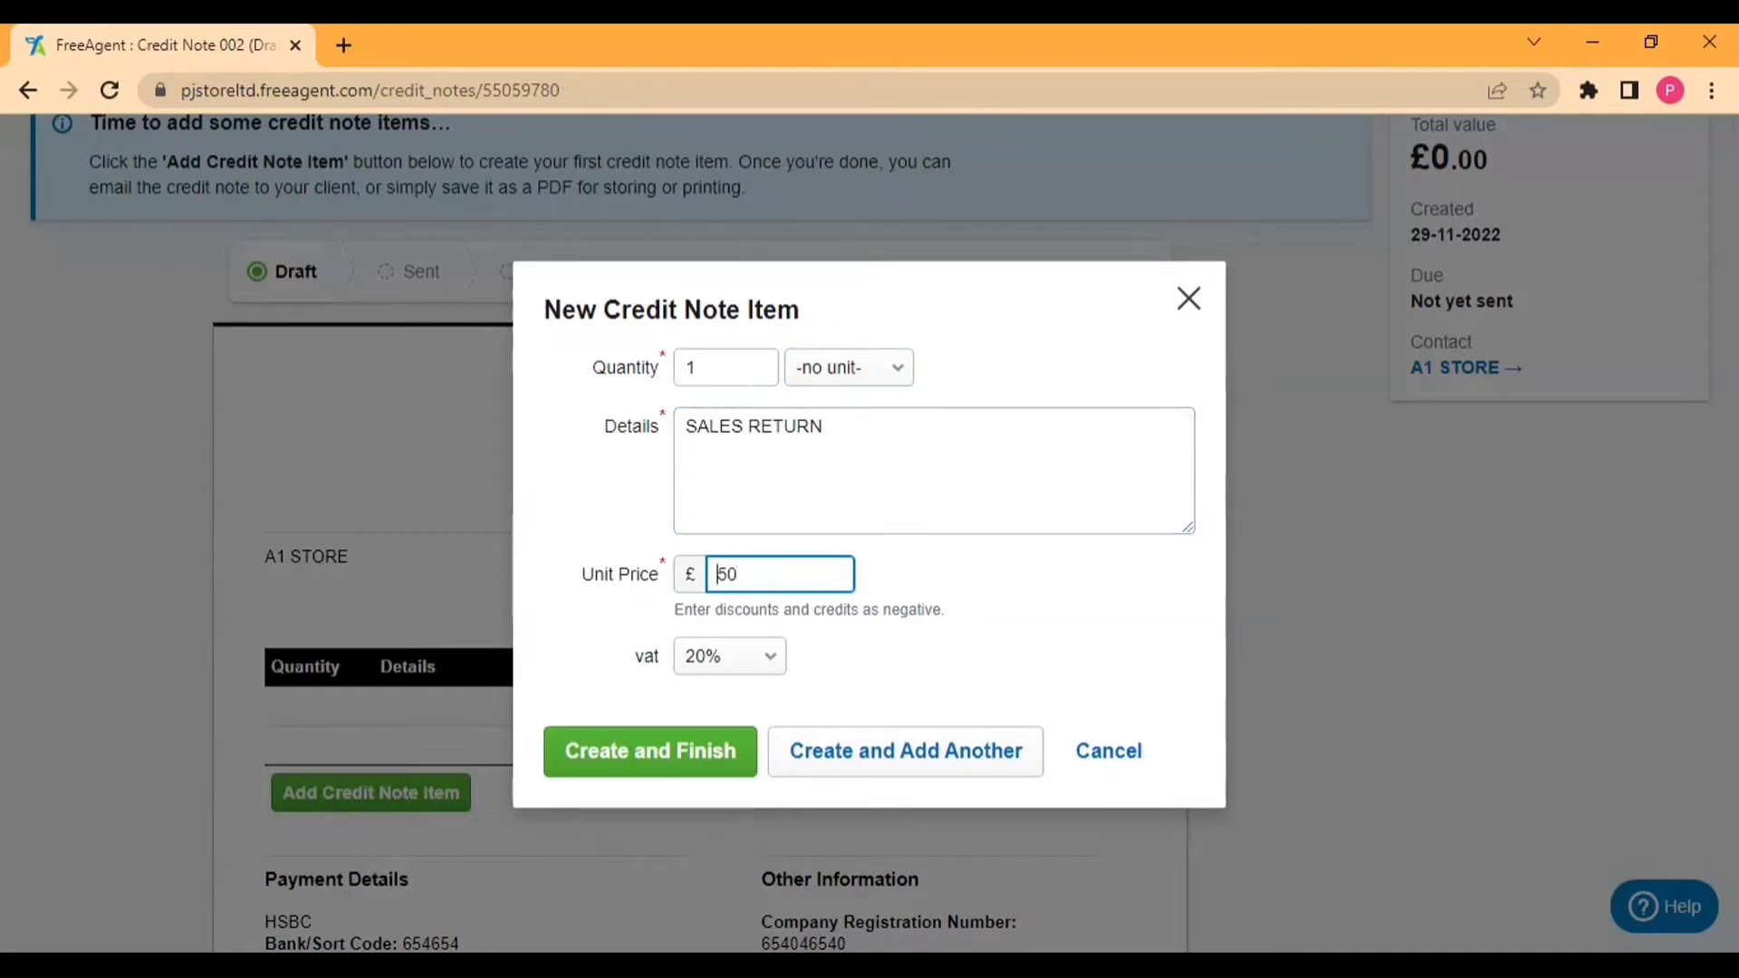
key(Home)
text(-)
drag(676, 609, 953, 617)
click(892, 635)
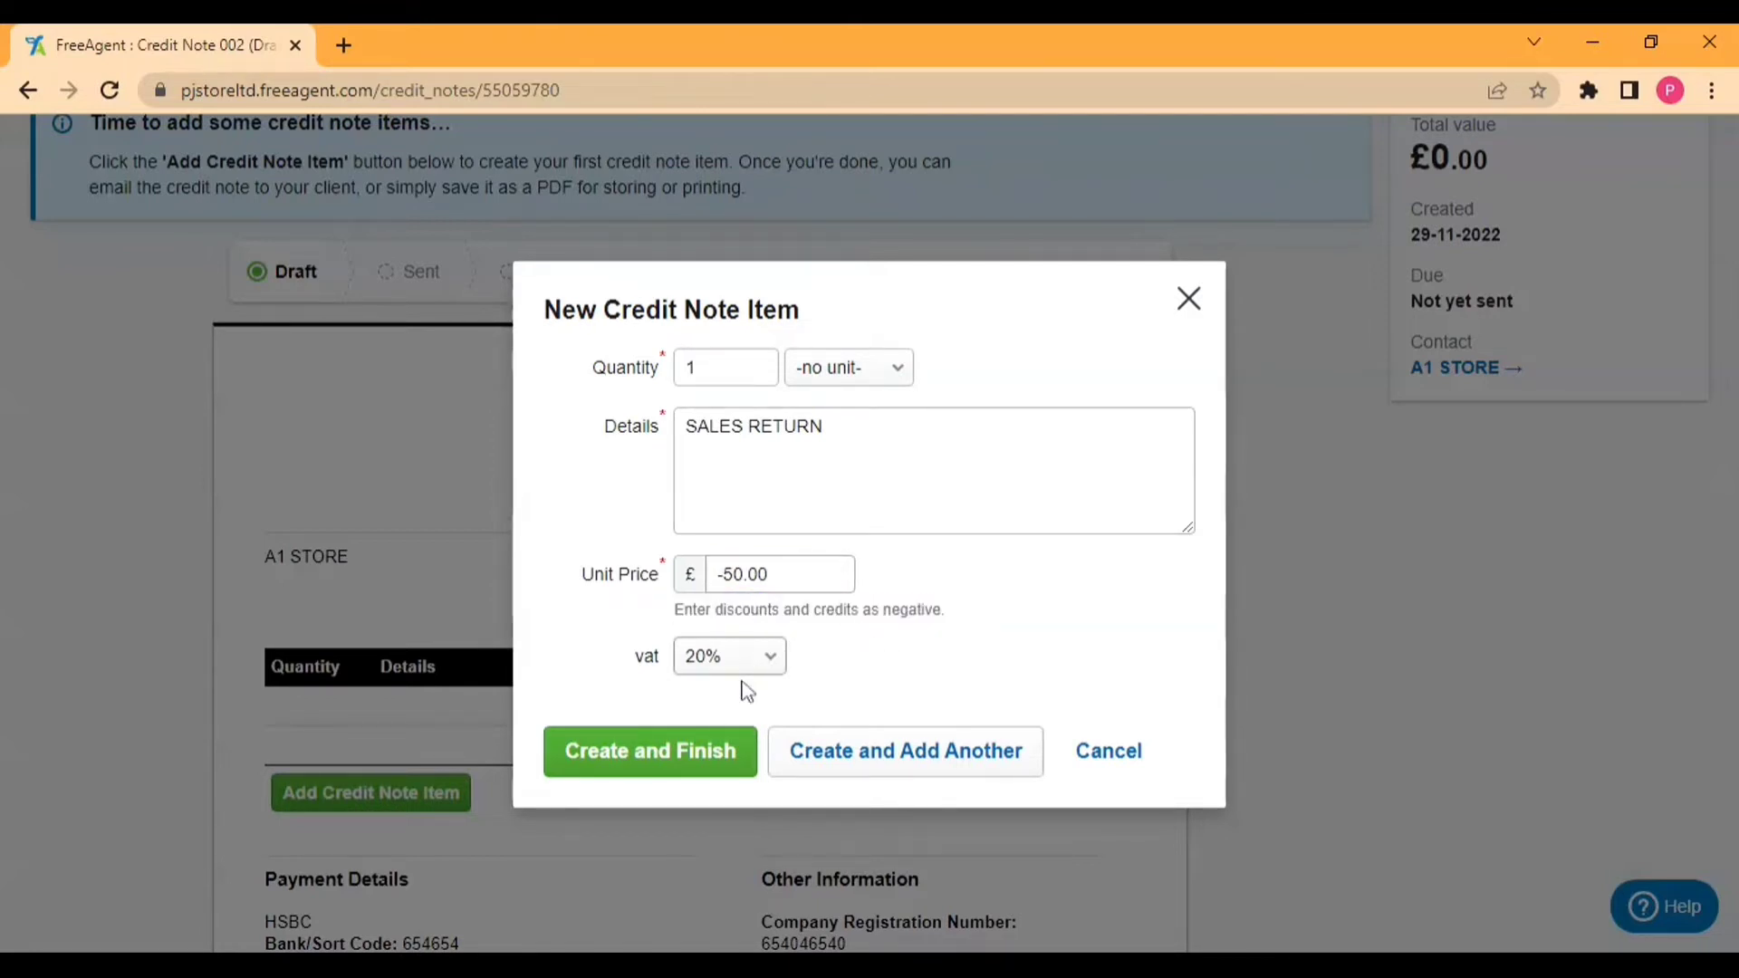
click(709, 761)
click(634, 770)
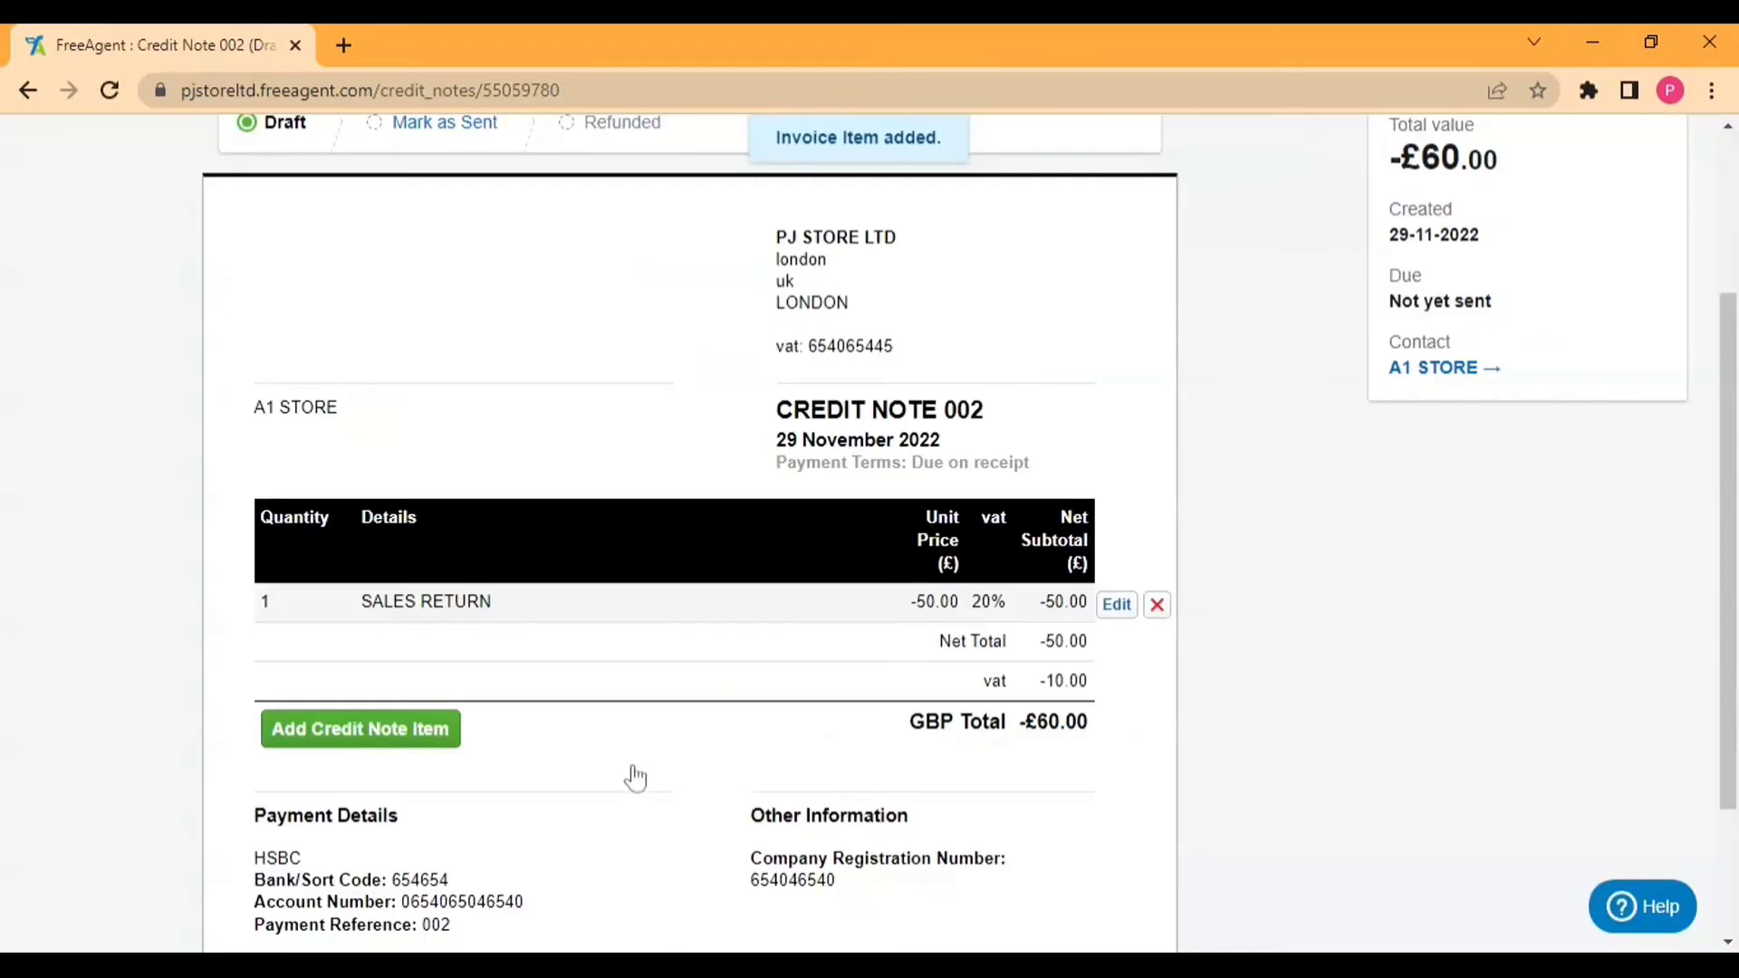
Mark Credit Note 002 as sent and look over the document.
scroll(676, 674, up, 1)
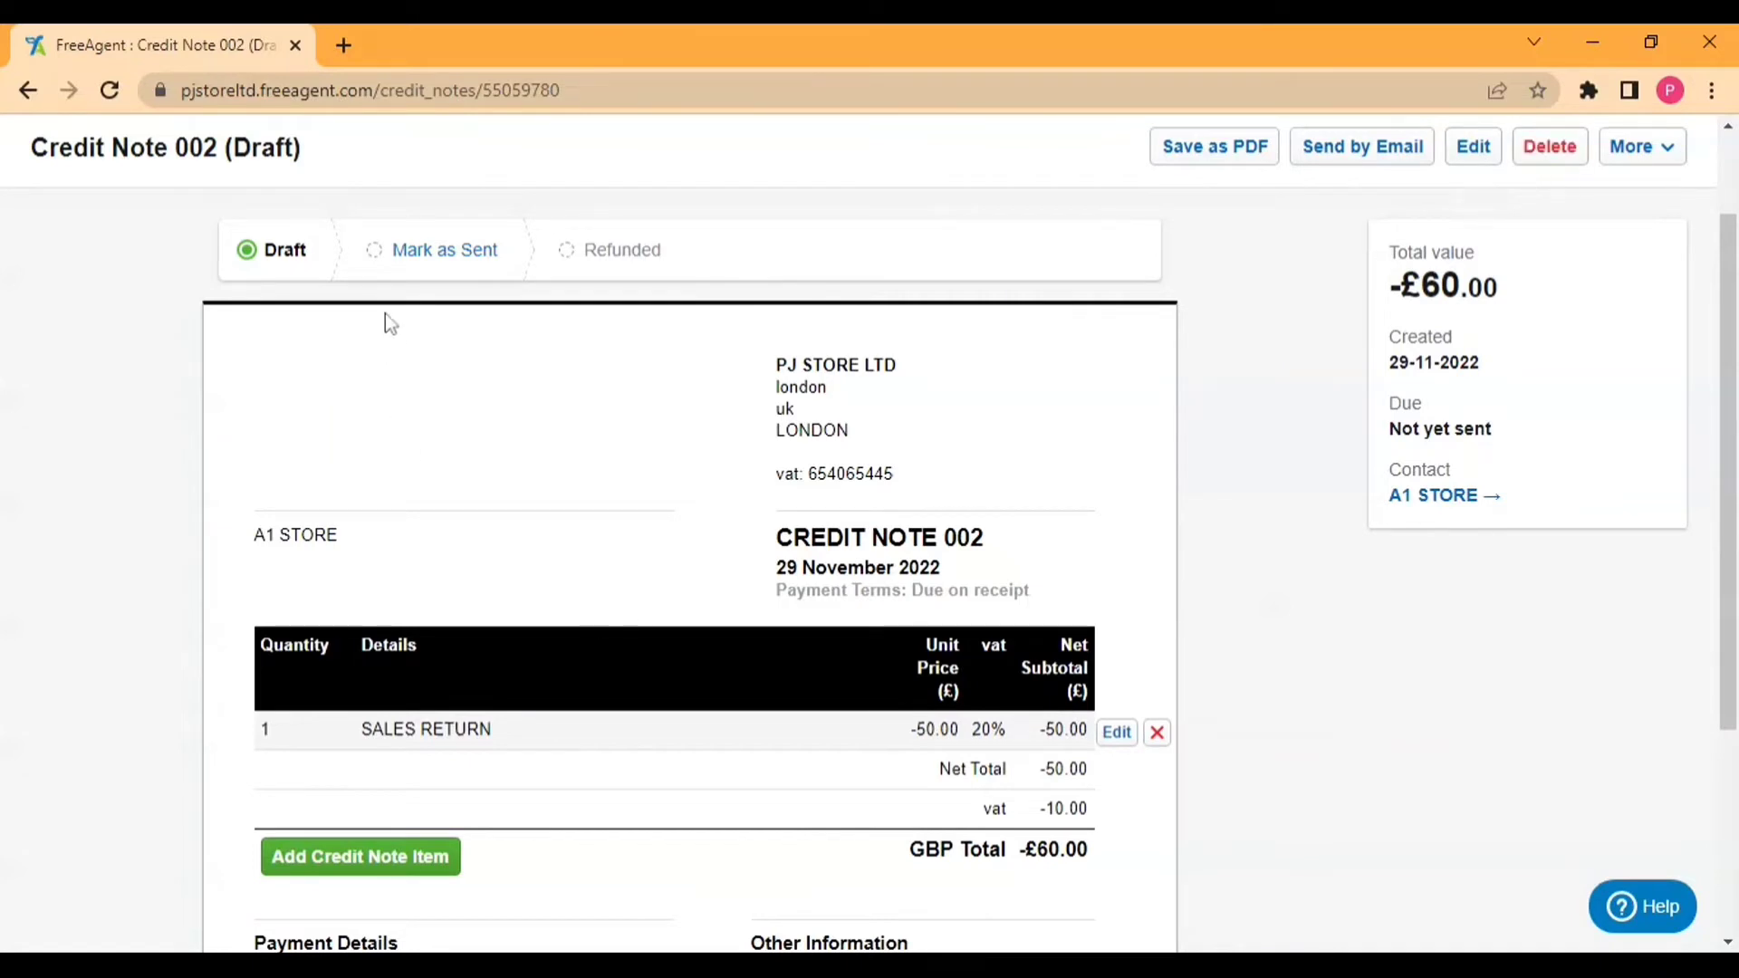
click(390, 260)
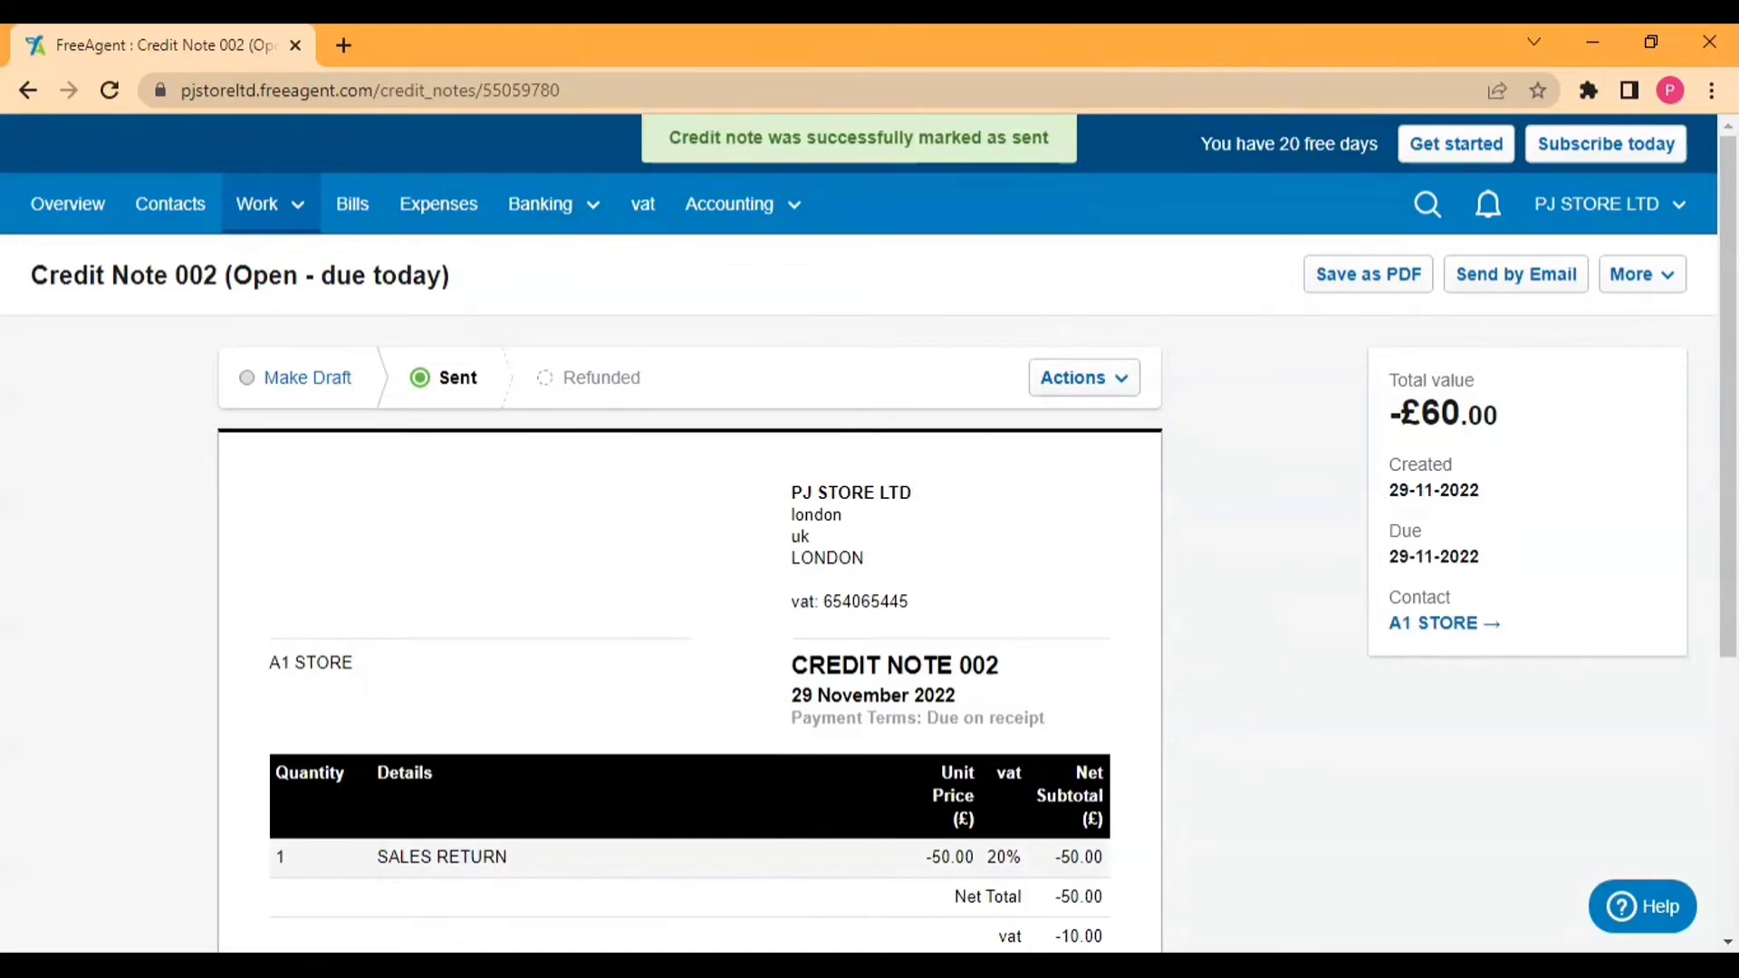
scroll(975, 426, down, 5)
scroll(811, 559, up, 4)
scroll(429, 485, up, 1)
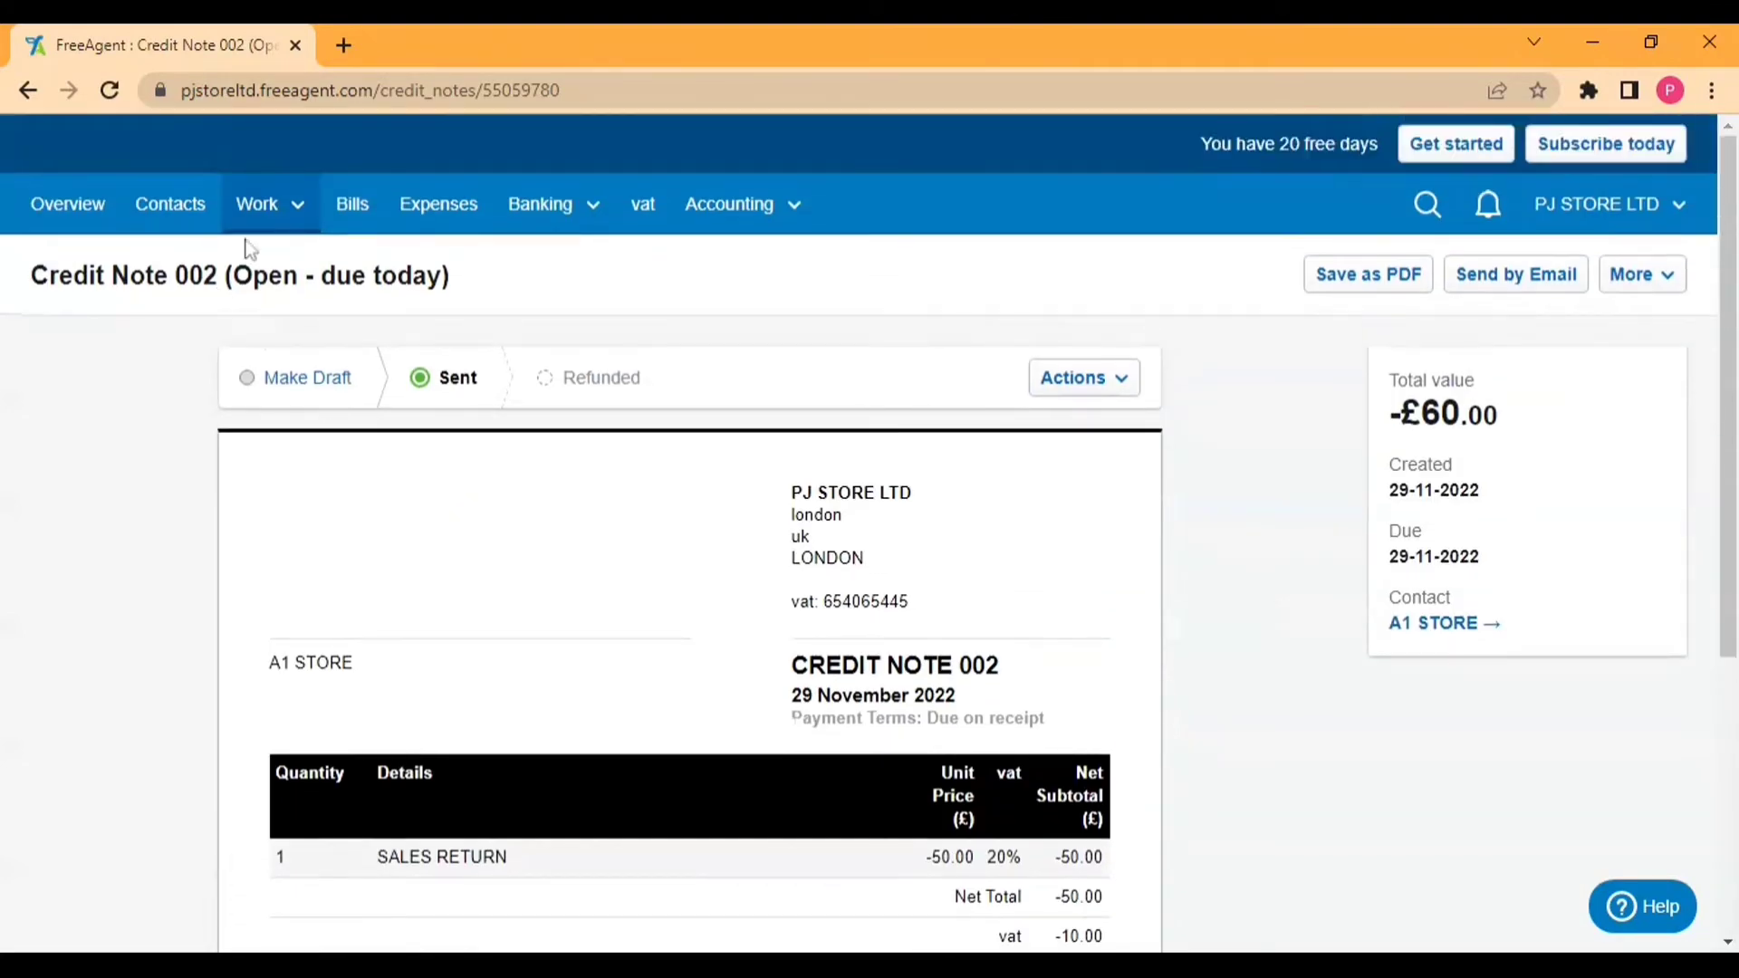
Examine the invoice list for the statuses of Invoice 001 and Credit Note 002 and the GBP total.
click(295, 210)
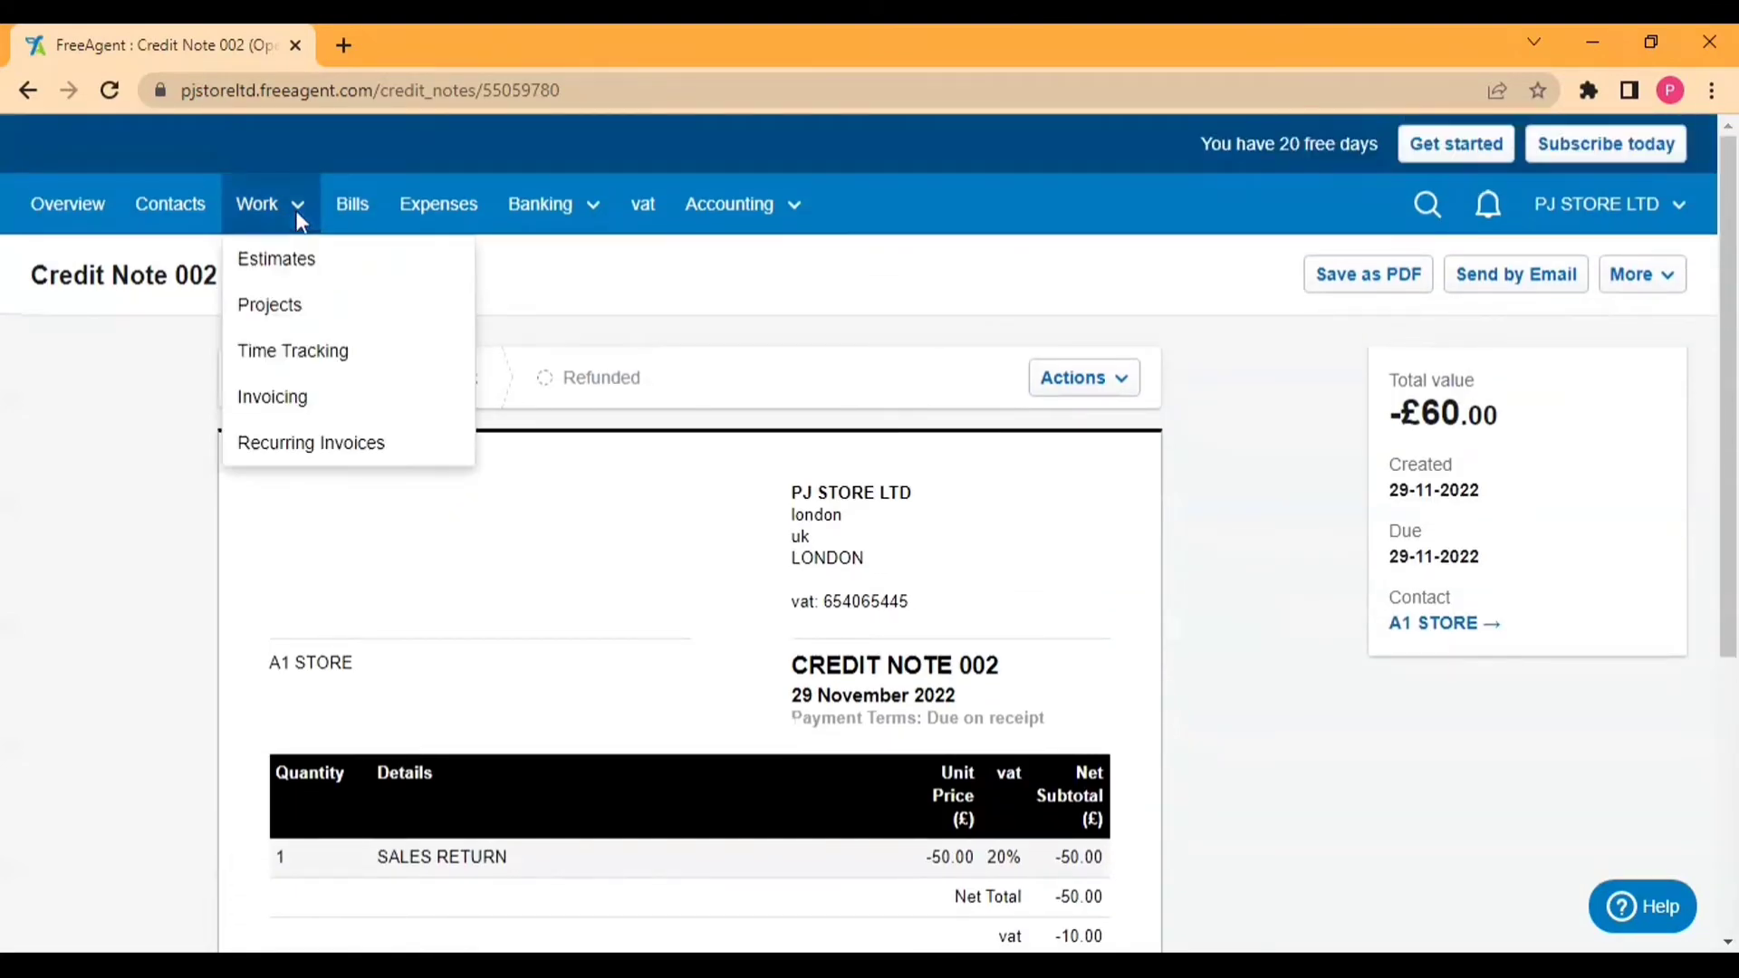
click(306, 395)
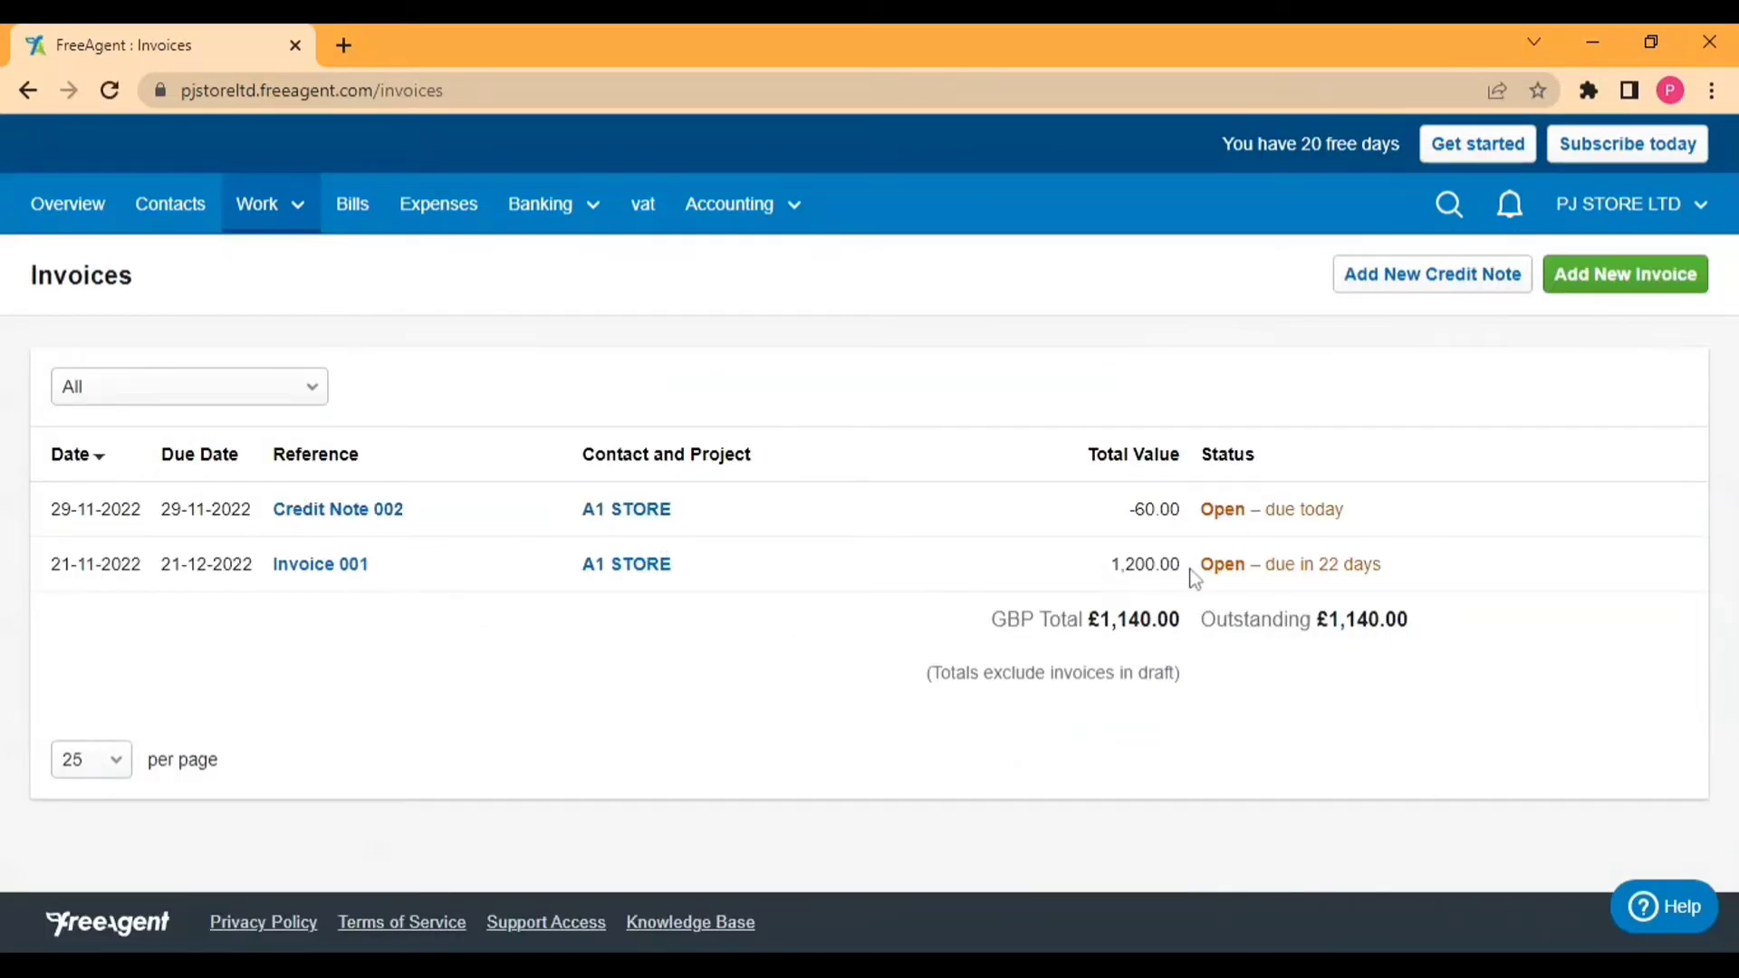
drag(1200, 564, 1261, 564)
drag(1200, 509, 1265, 509)
drag(1100, 620, 1169, 619)
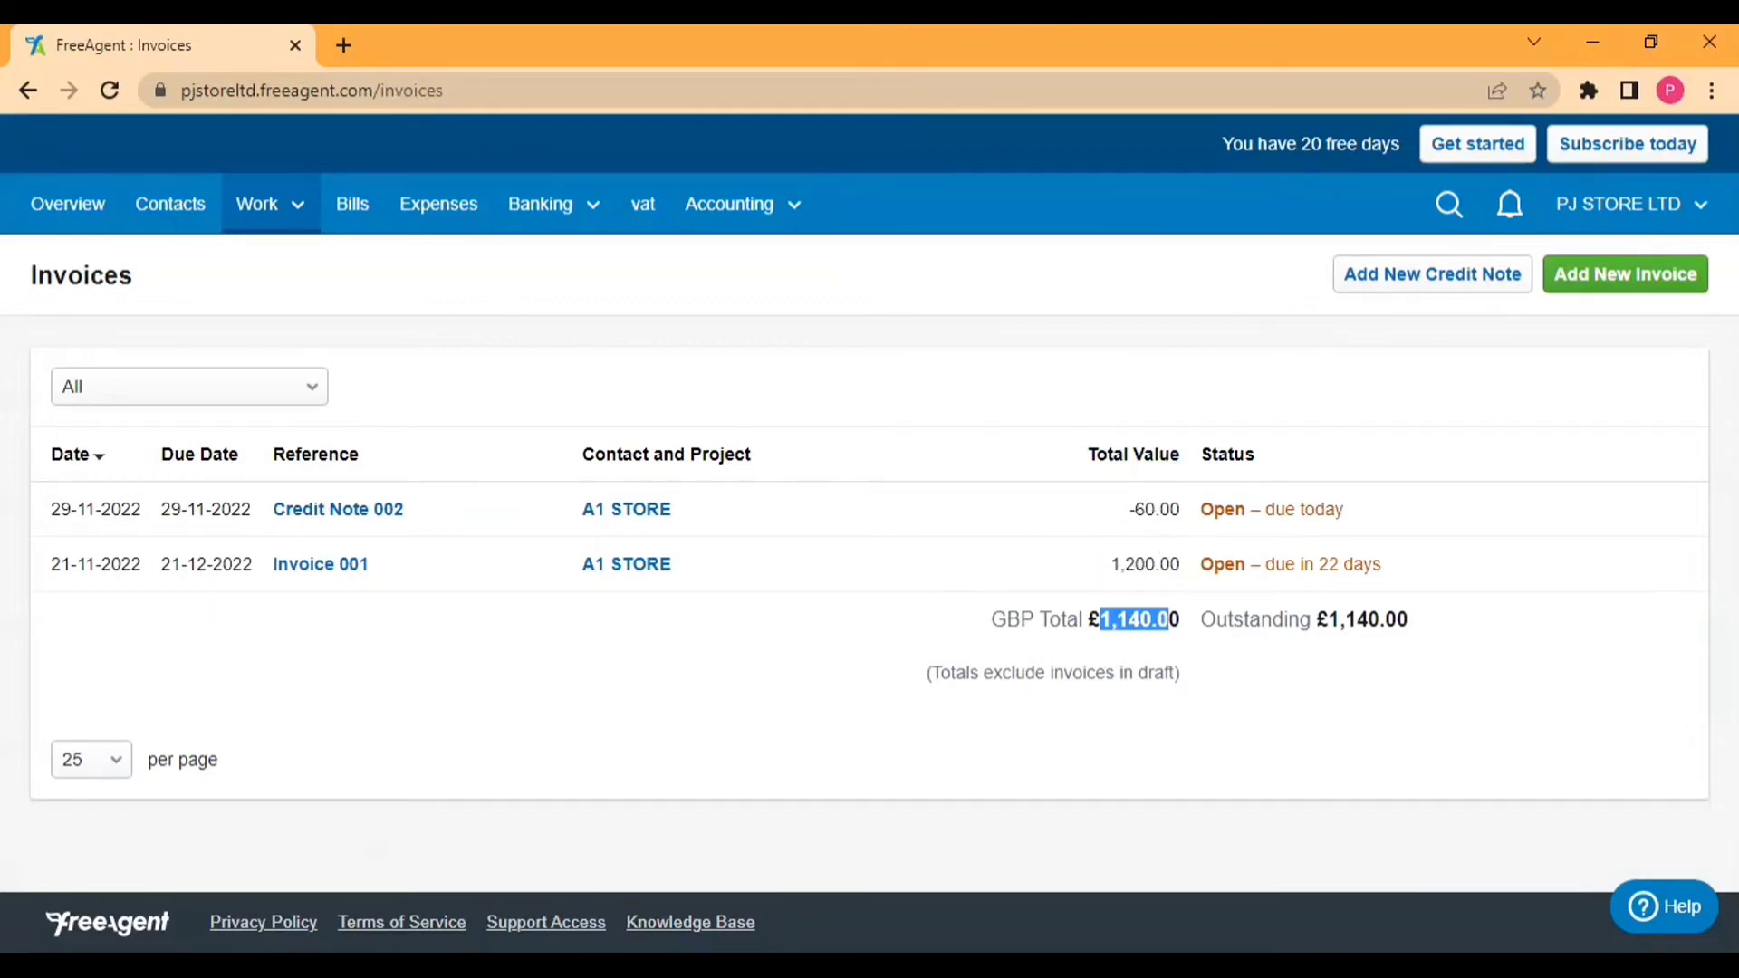
Apply 60.00 of existing Credit Note 002 to Invoice 001.
click(345, 569)
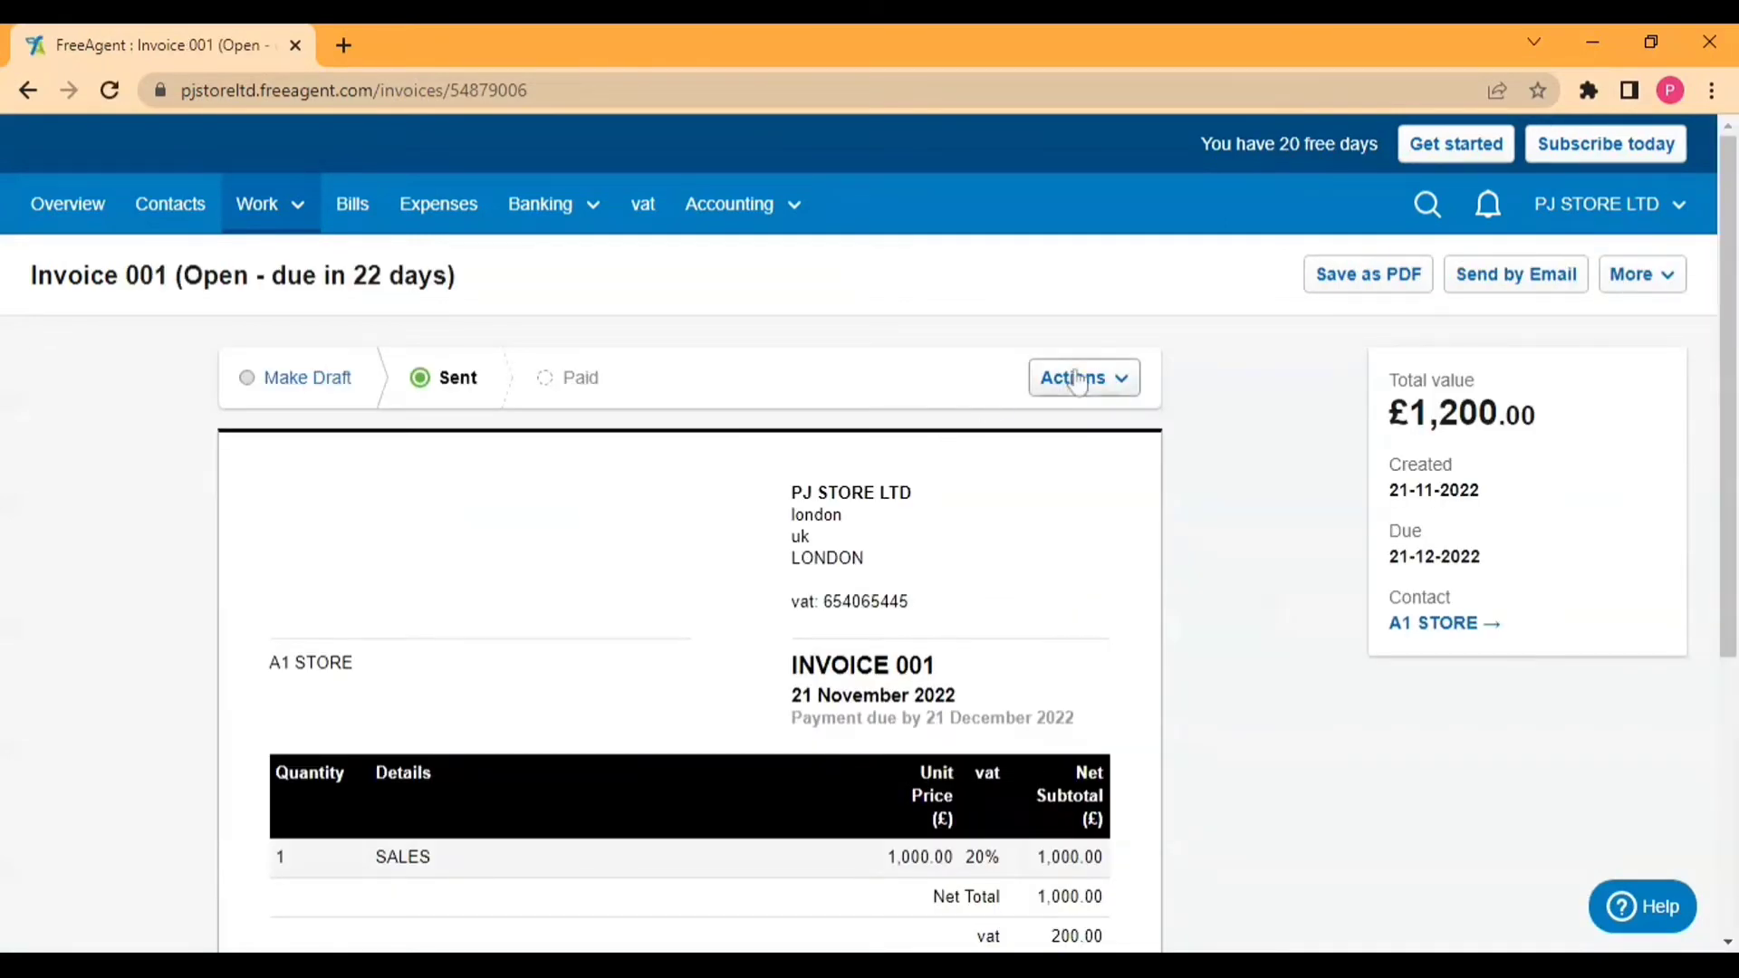
click(1096, 382)
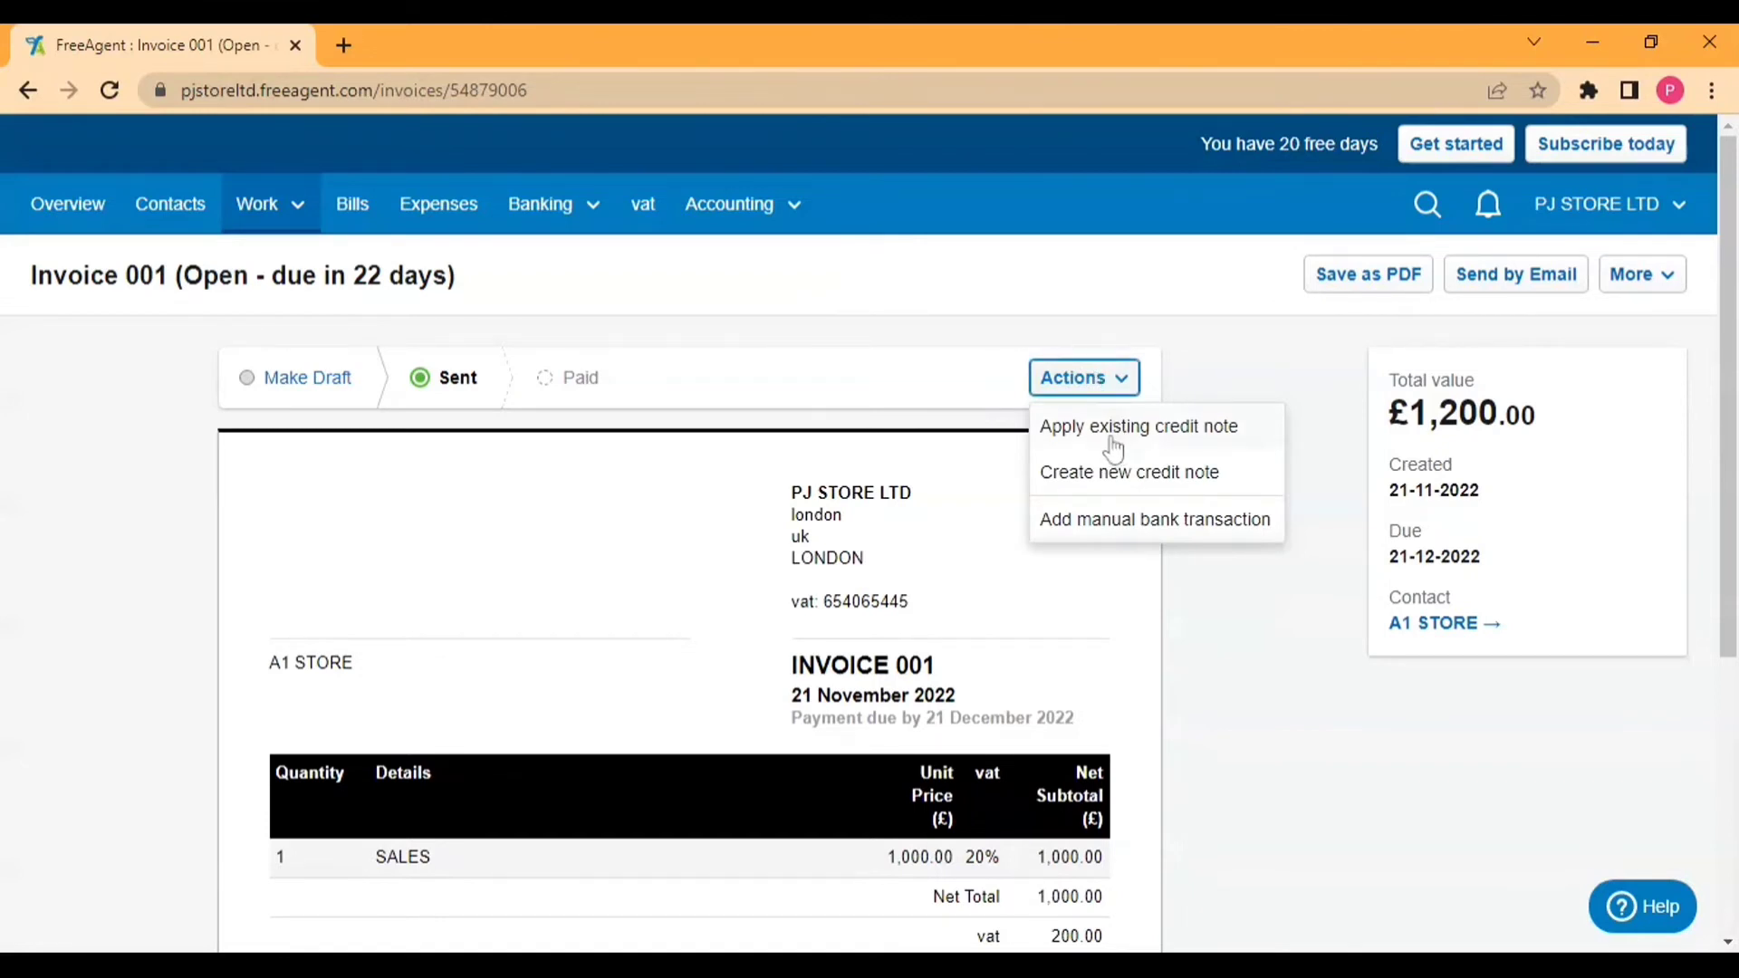
click(1114, 428)
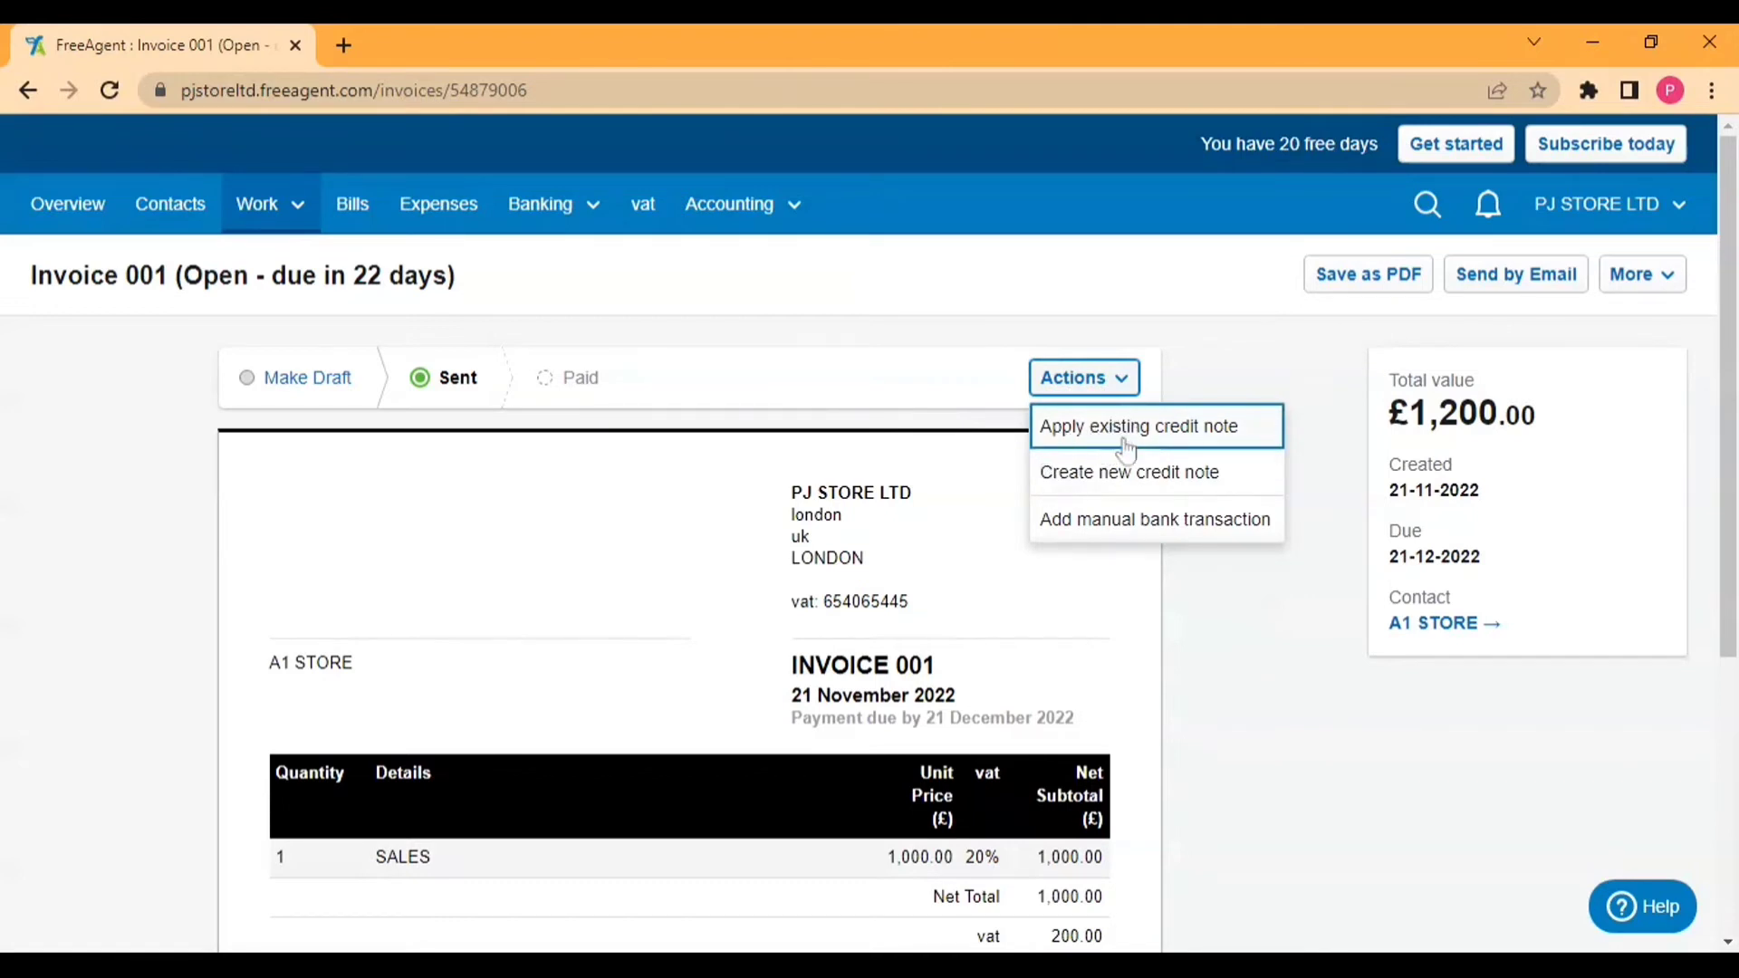
click(1116, 429)
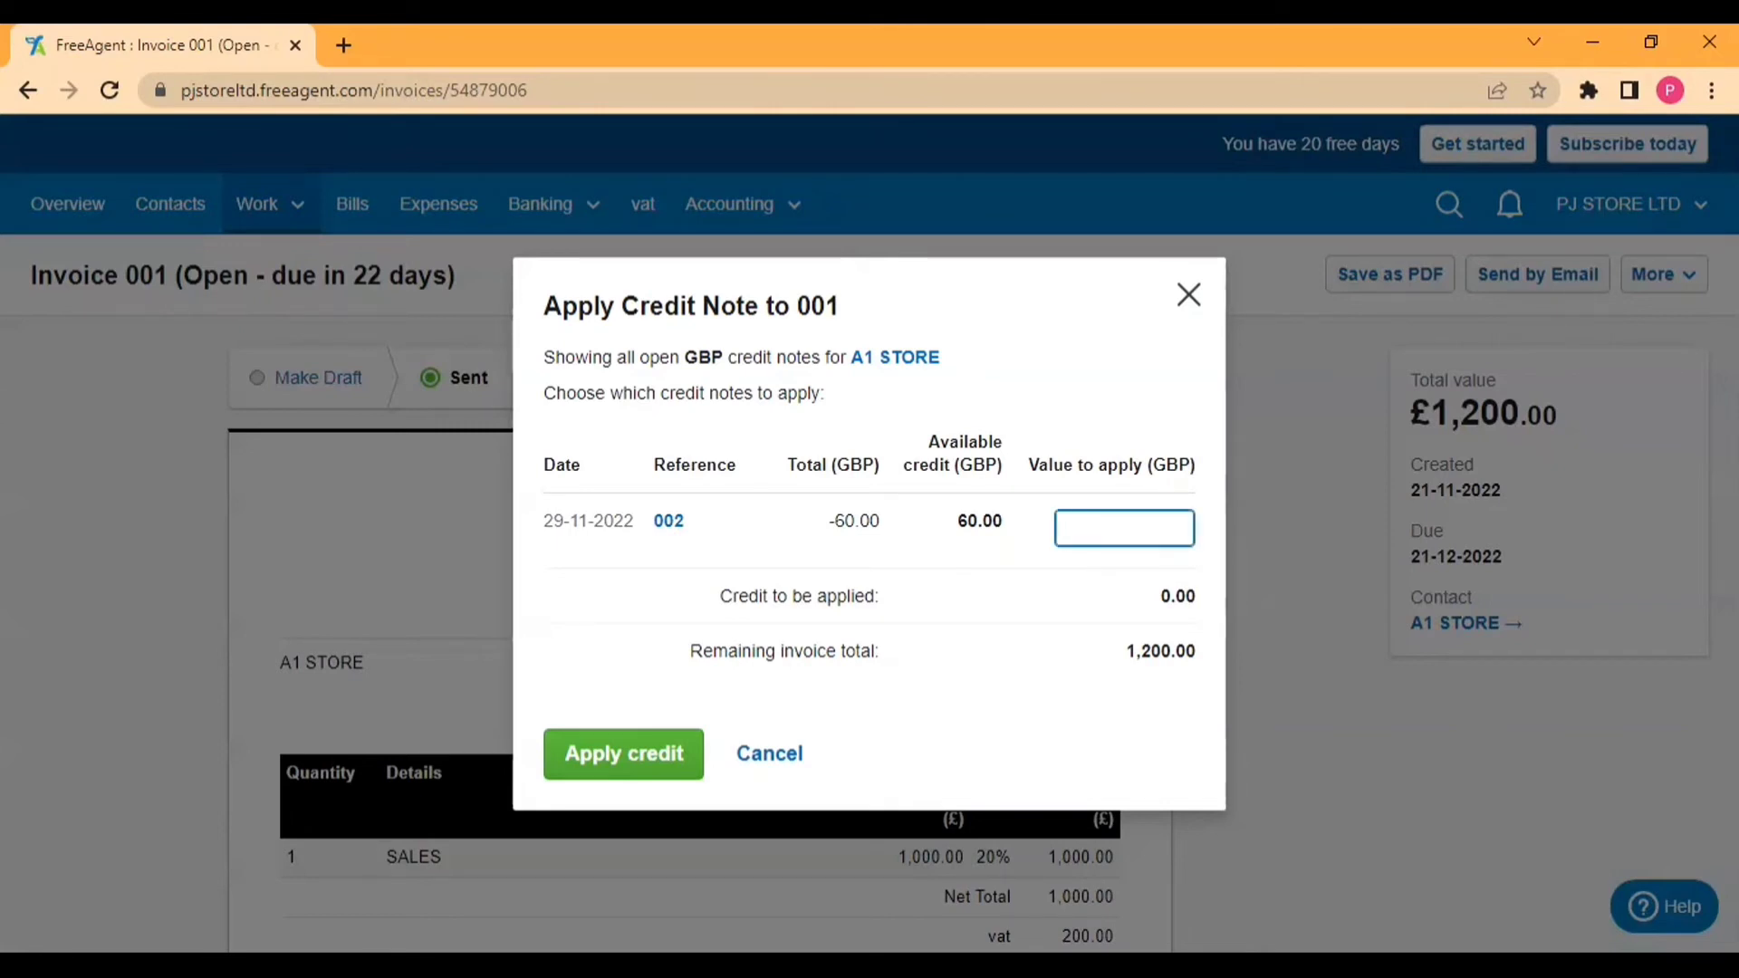
text(60)
click(1019, 580)
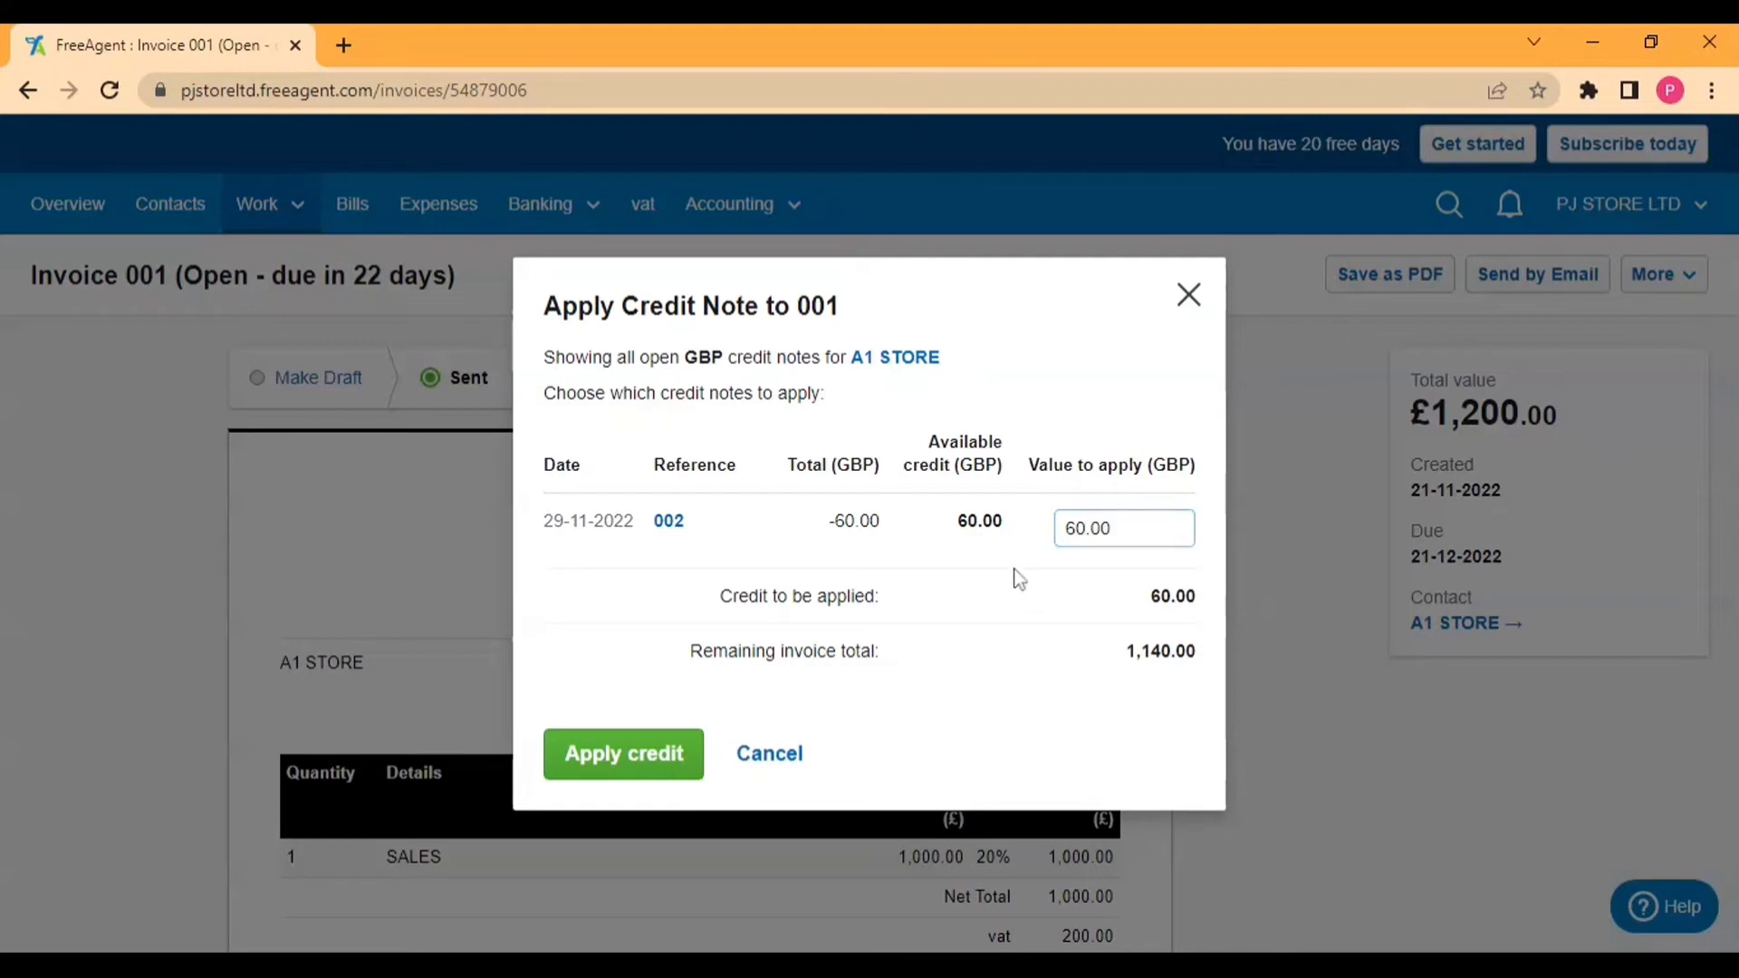
click(652, 741)
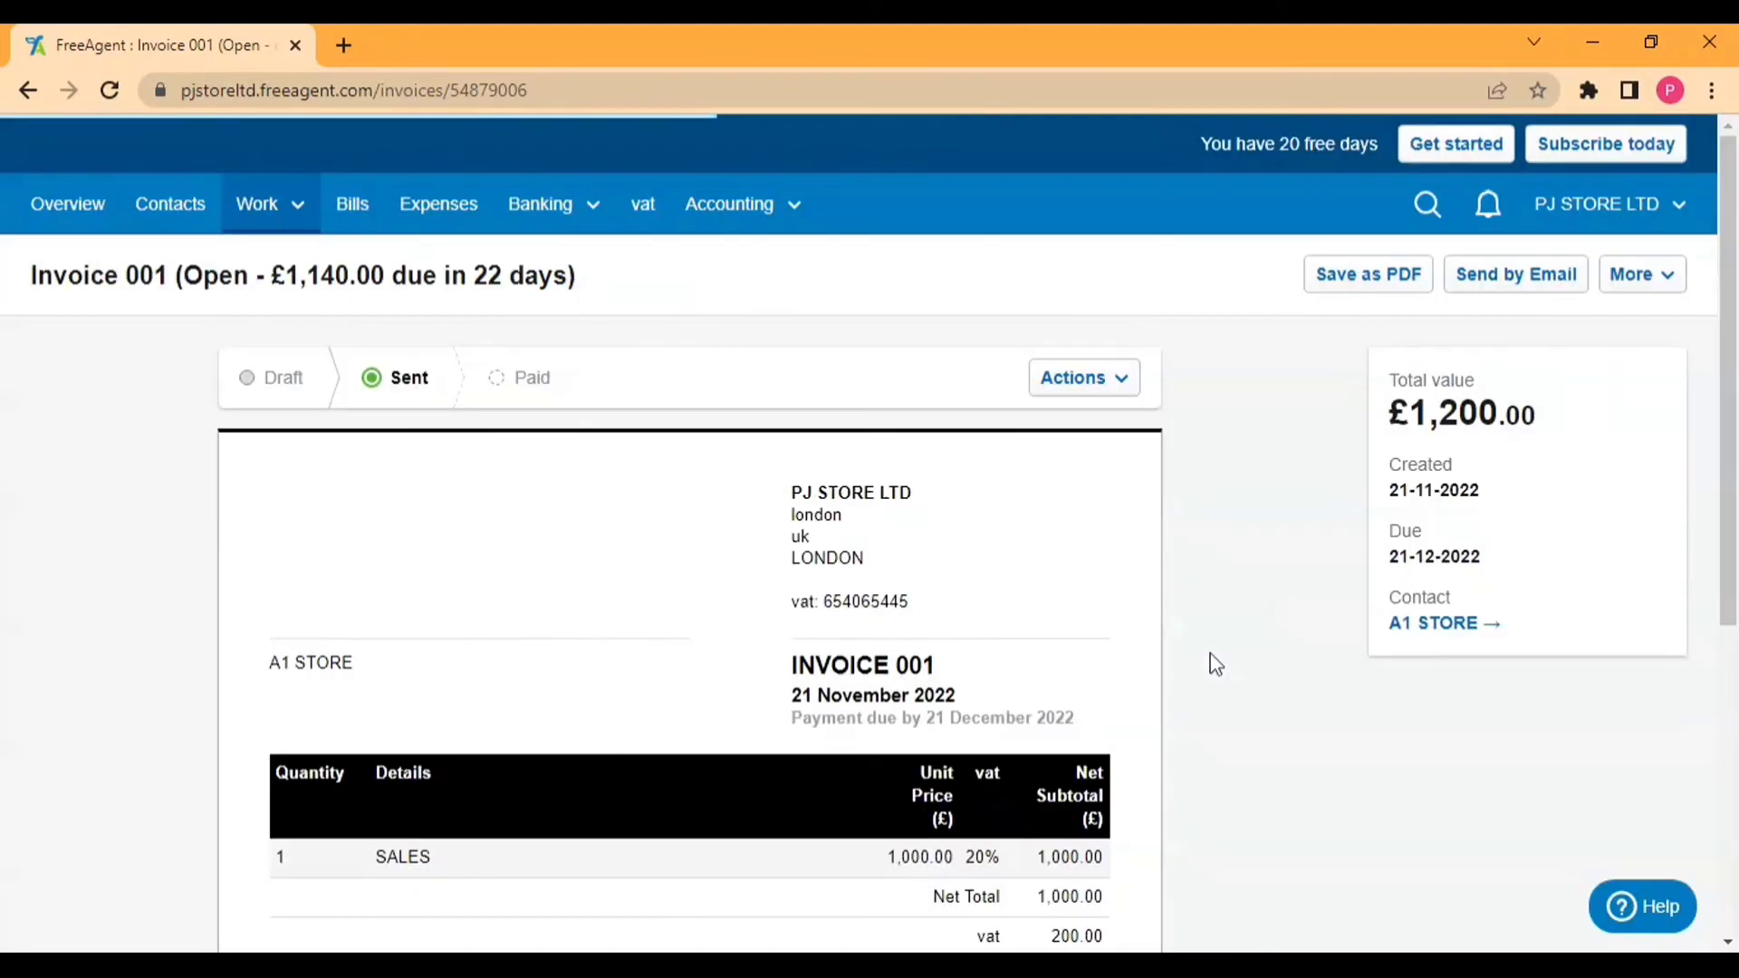
Examine Invoice 001 for the applied credit note line and the remaining GBP amount due.
scroll(795, 464, down, 1)
scroll(795, 463, down, 2)
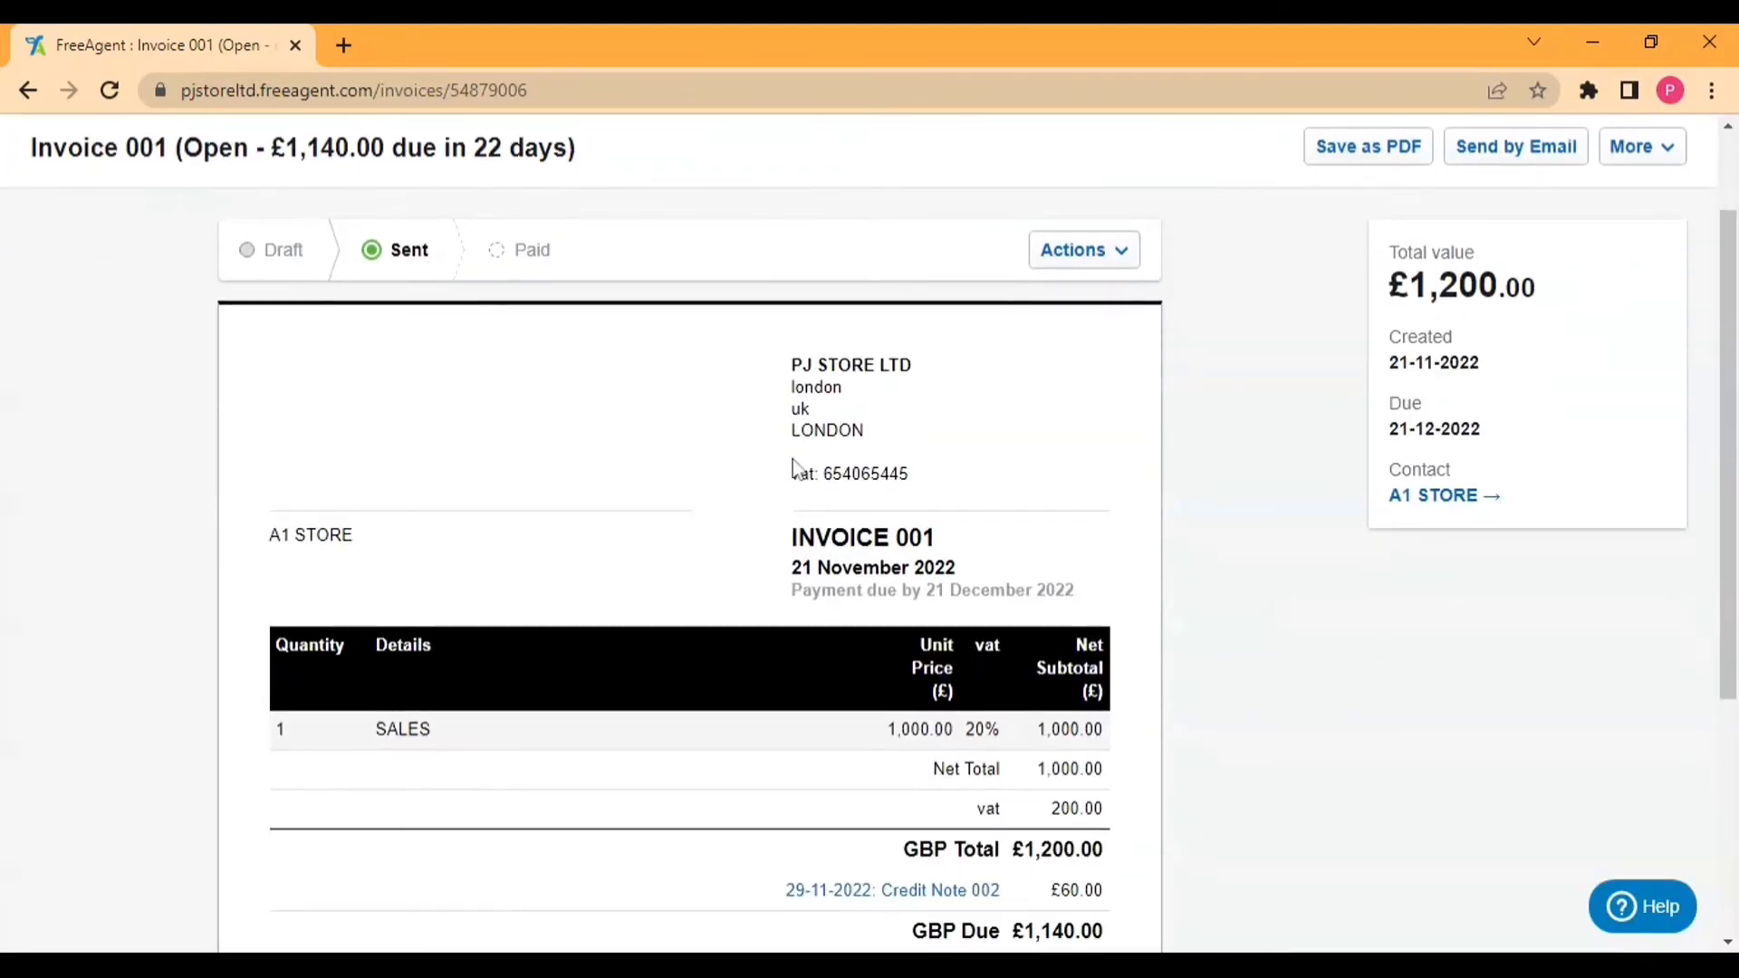
scroll(765, 474, up, 4)
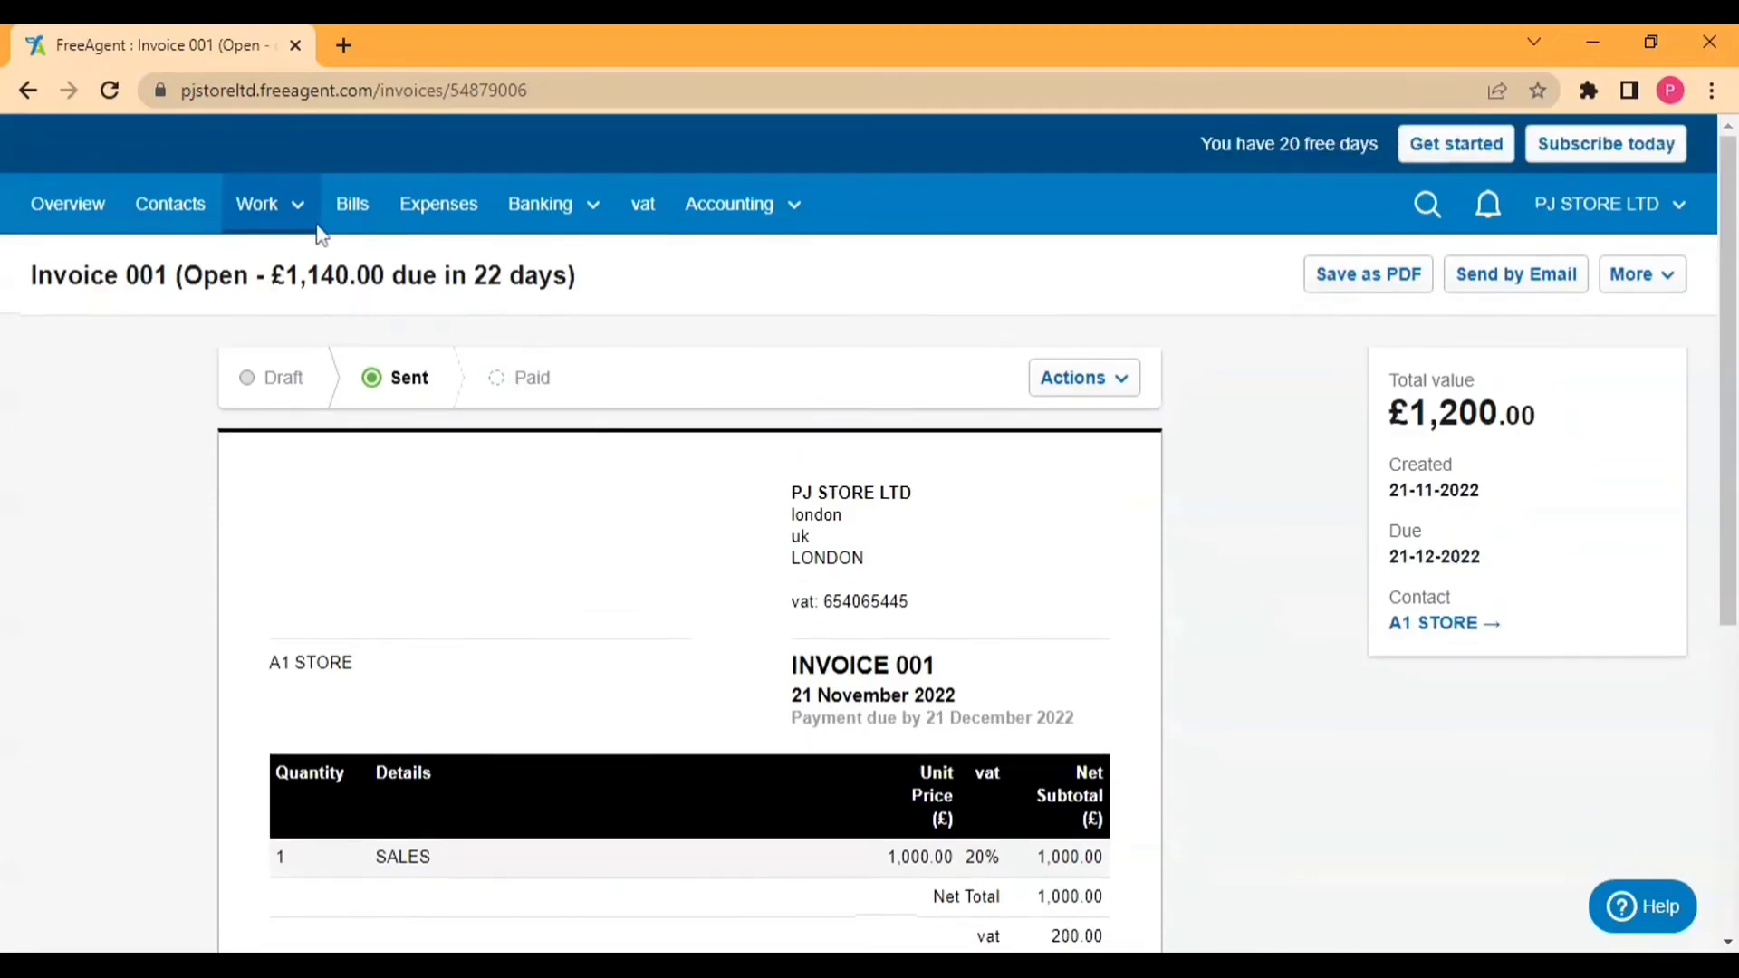
scroll(962, 633, down, 5)
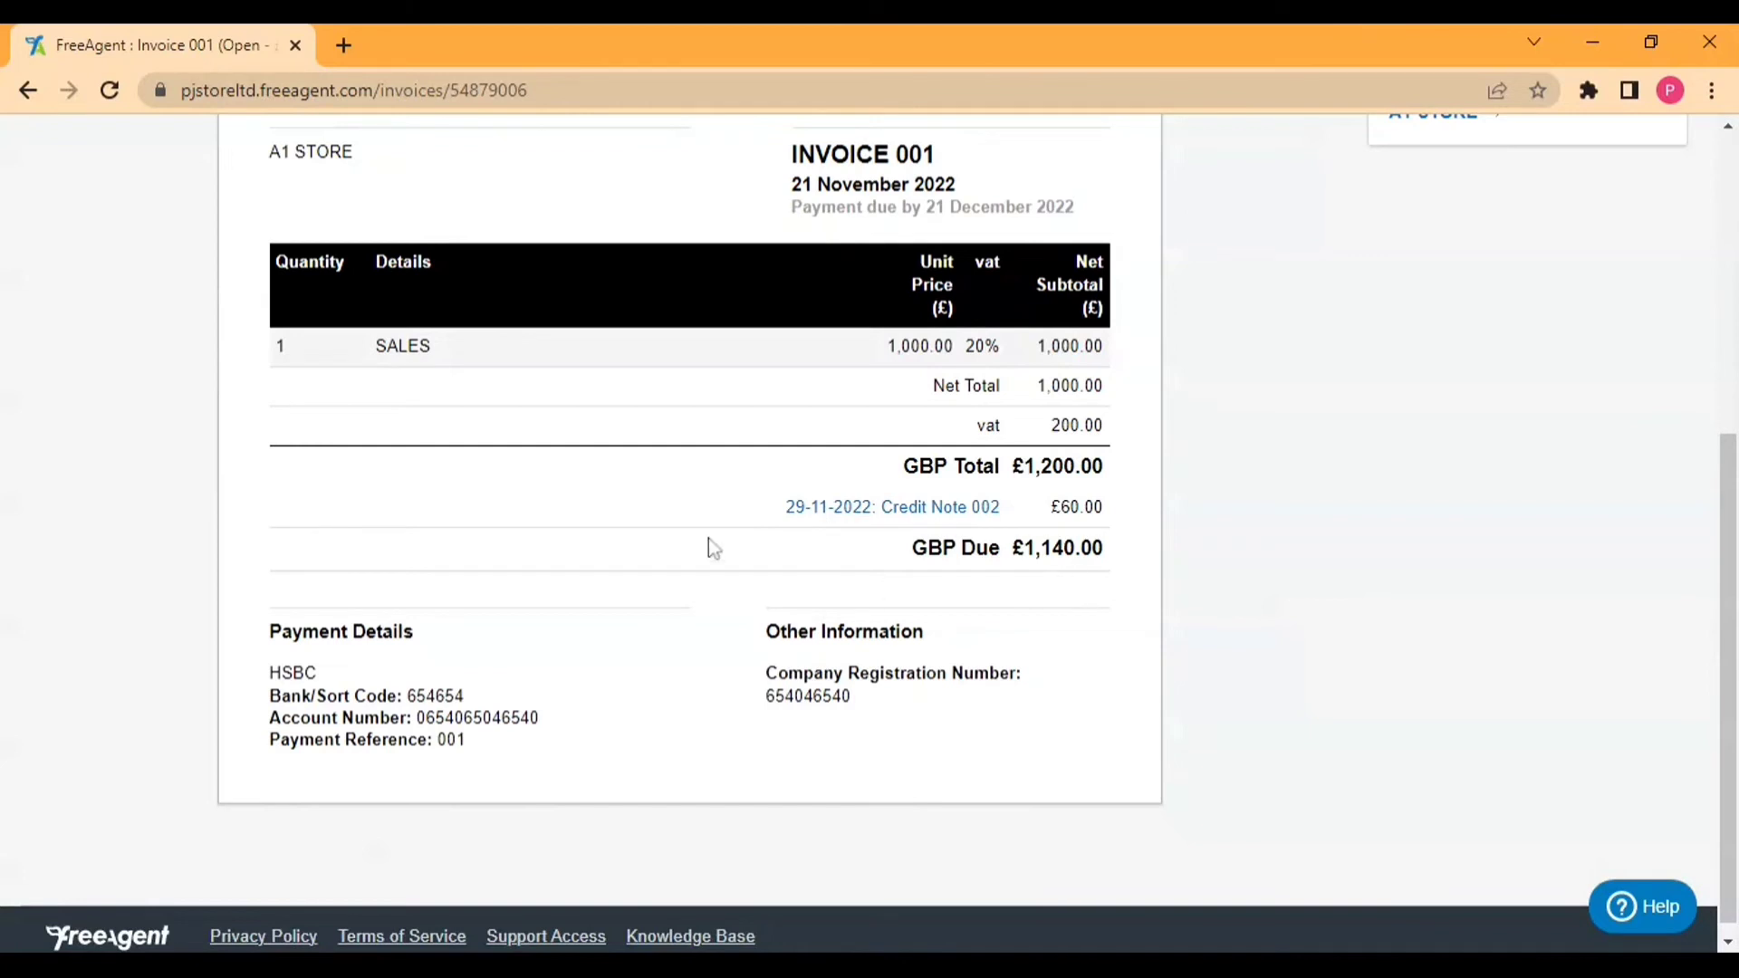
drag(1024, 548, 1081, 548)
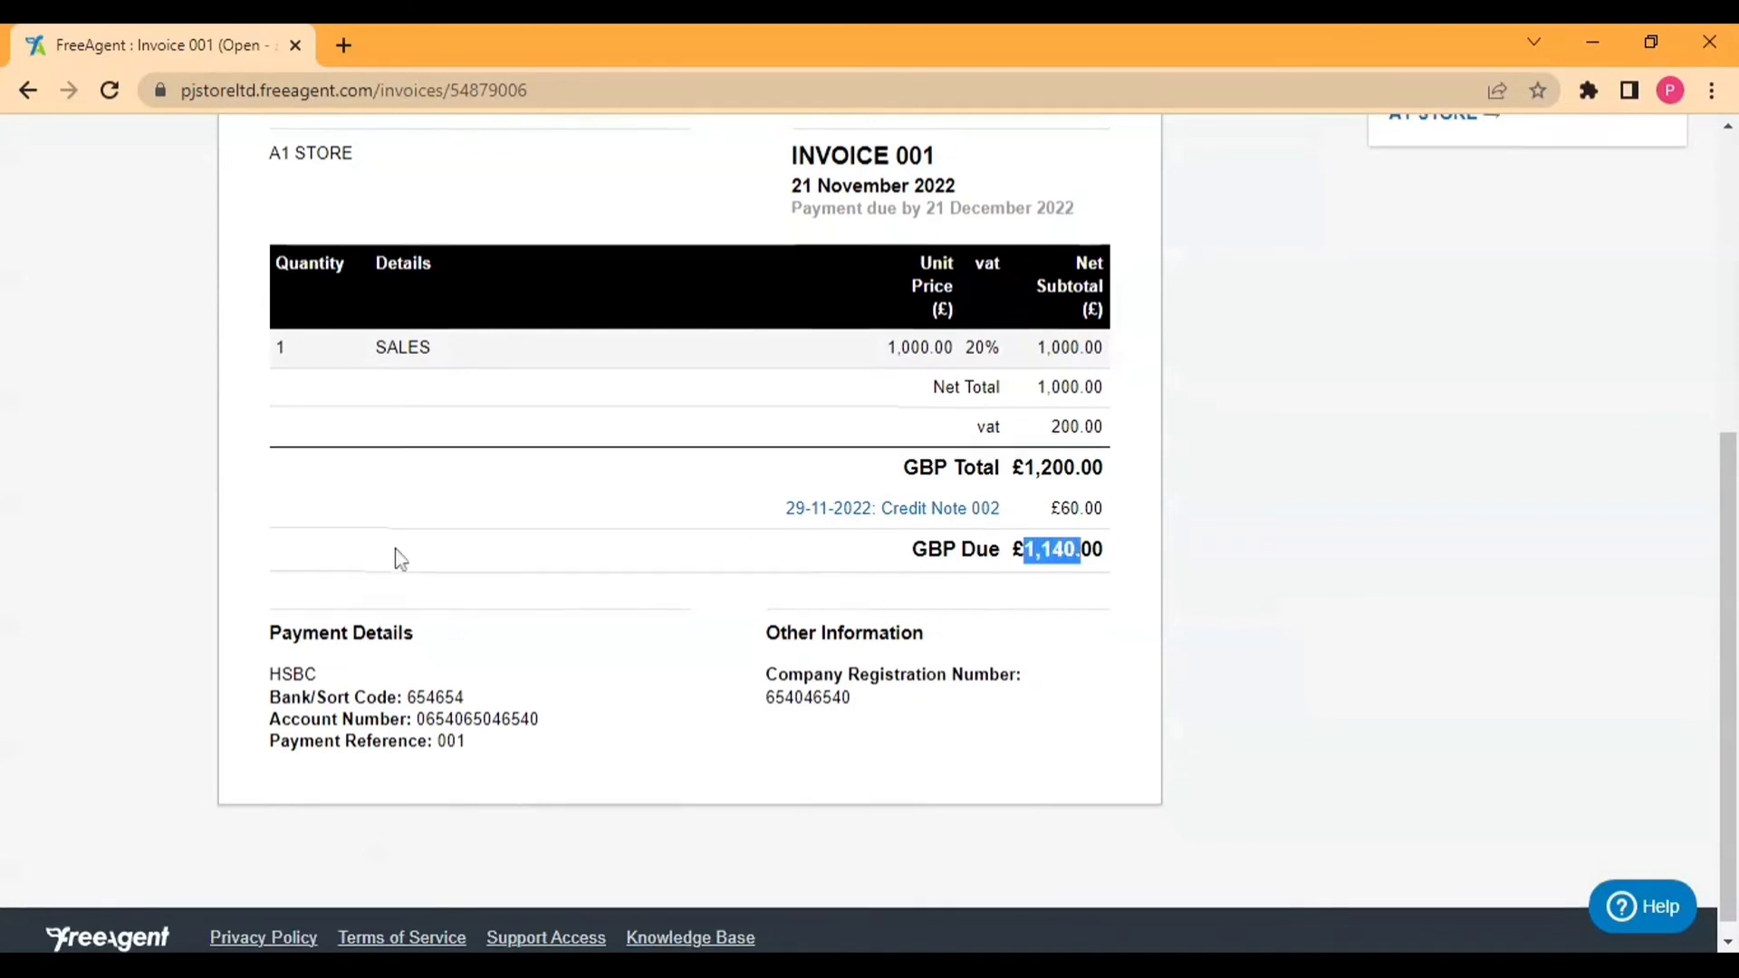
Open the invoice list and examine the status of Credit Note 002 and the outstanding amount on Invoice 001.
scroll(392, 555, up, 5)
click(308, 211)
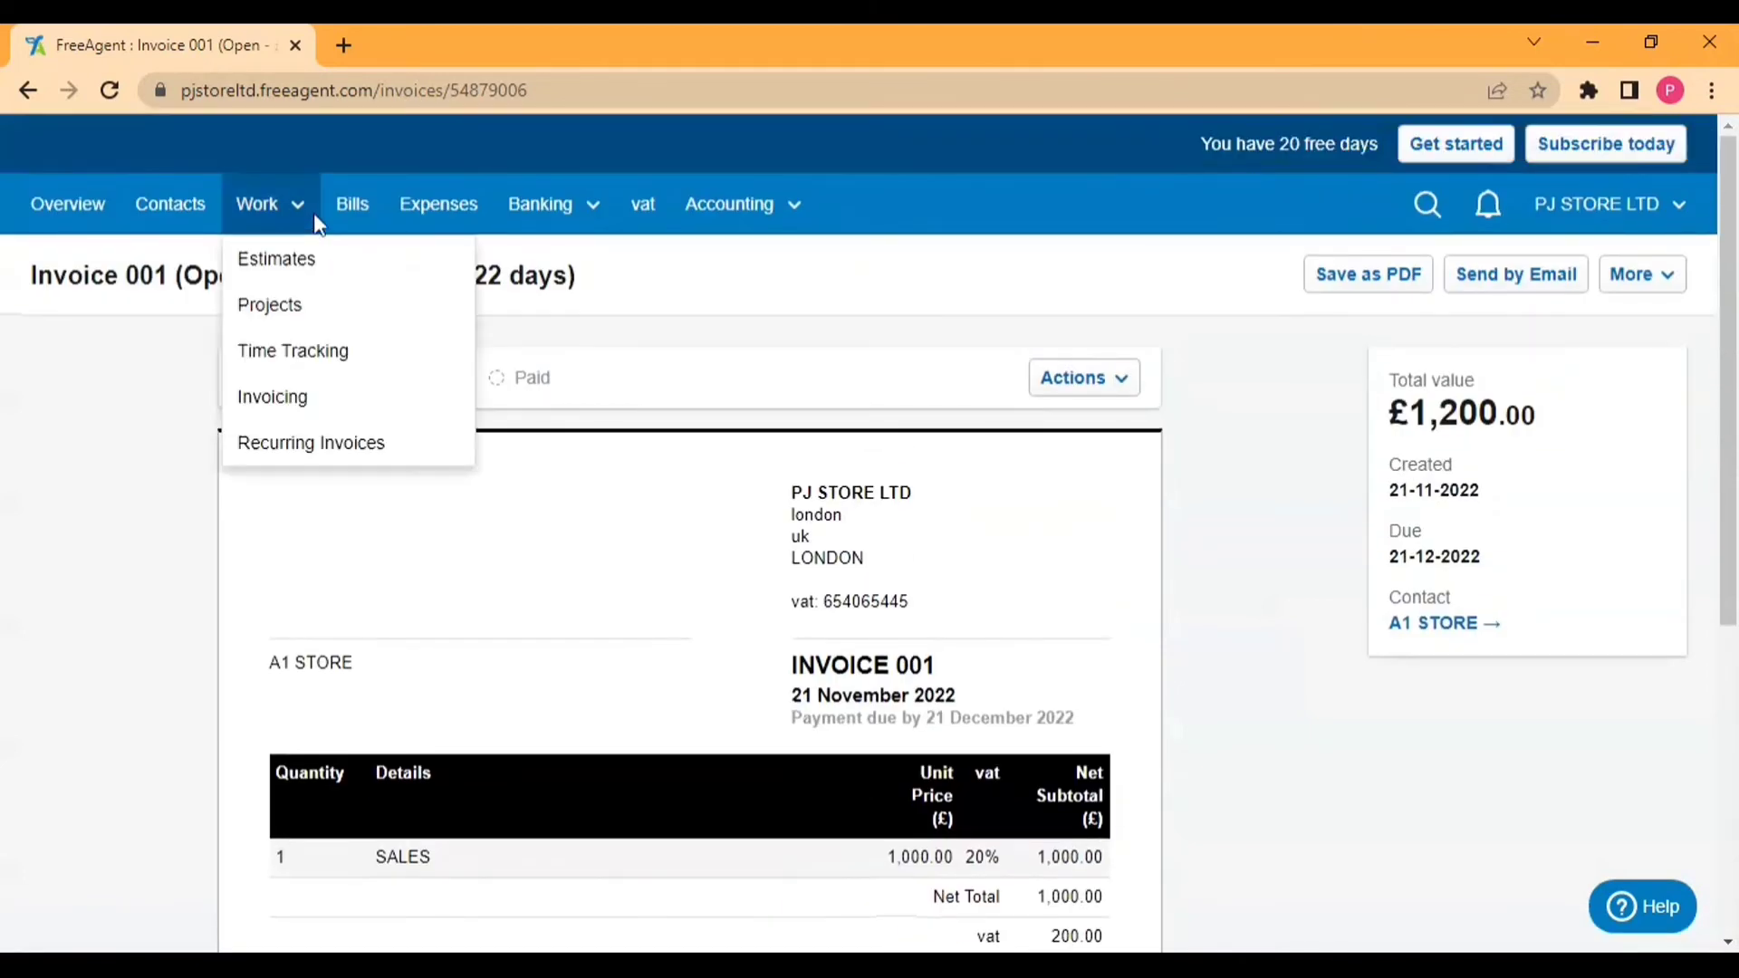
click(311, 413)
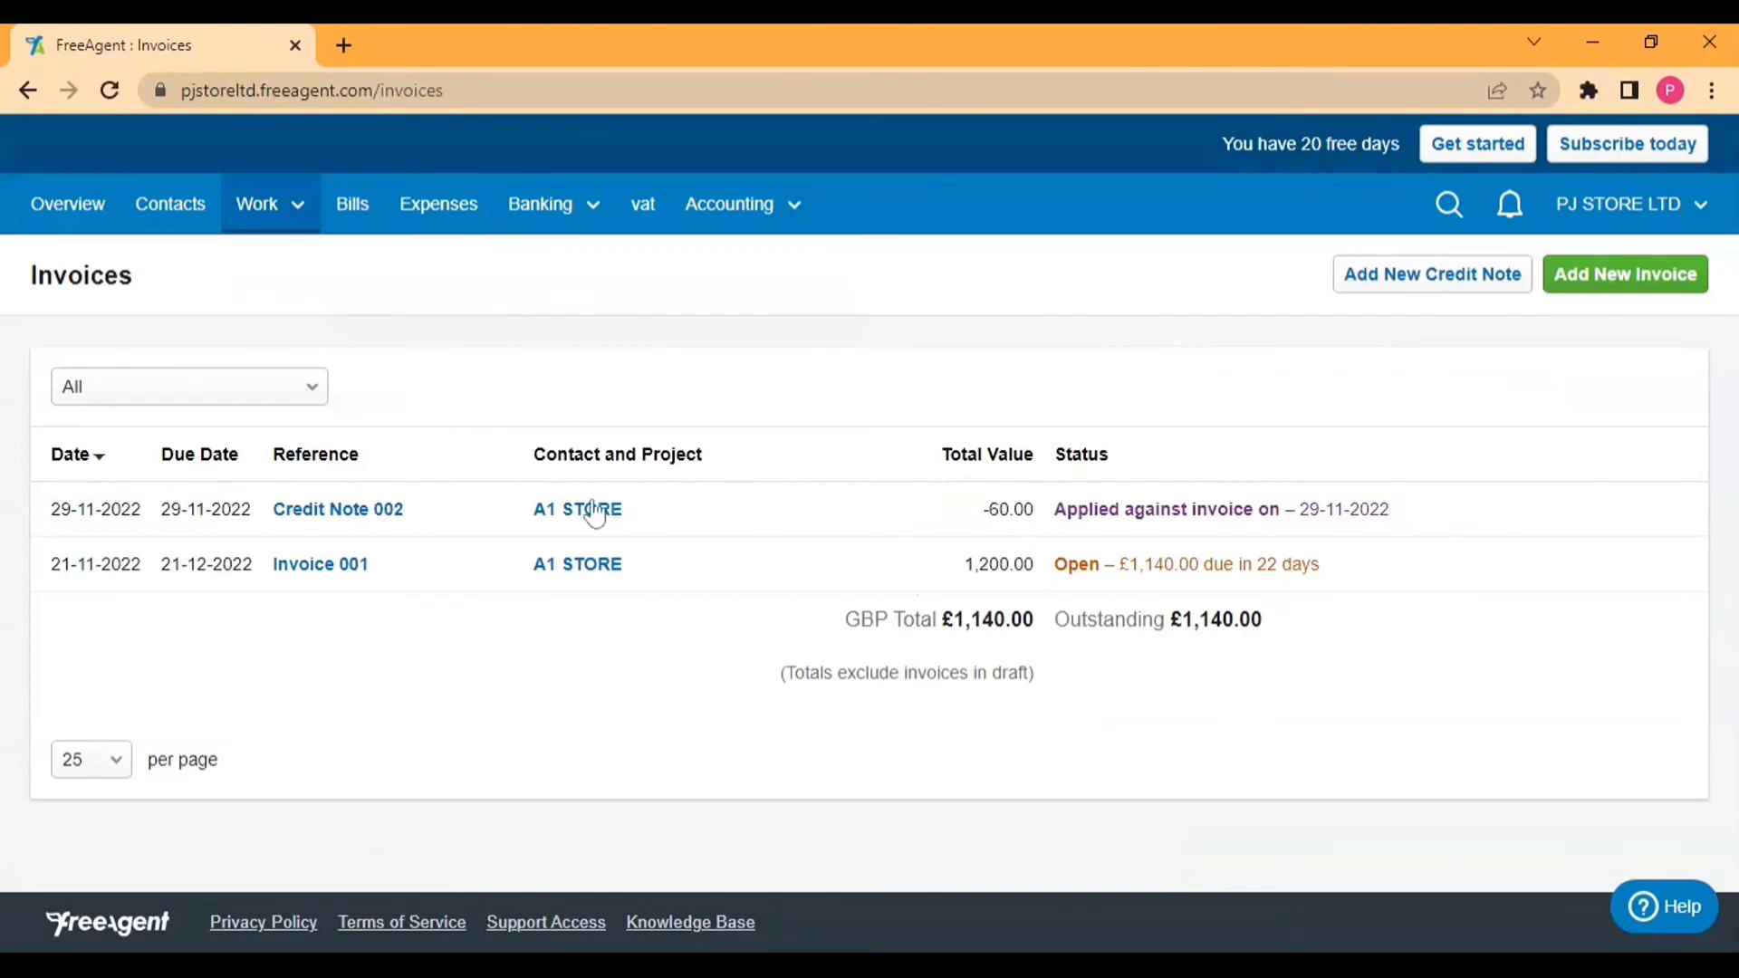
drag(1066, 509, 1280, 509)
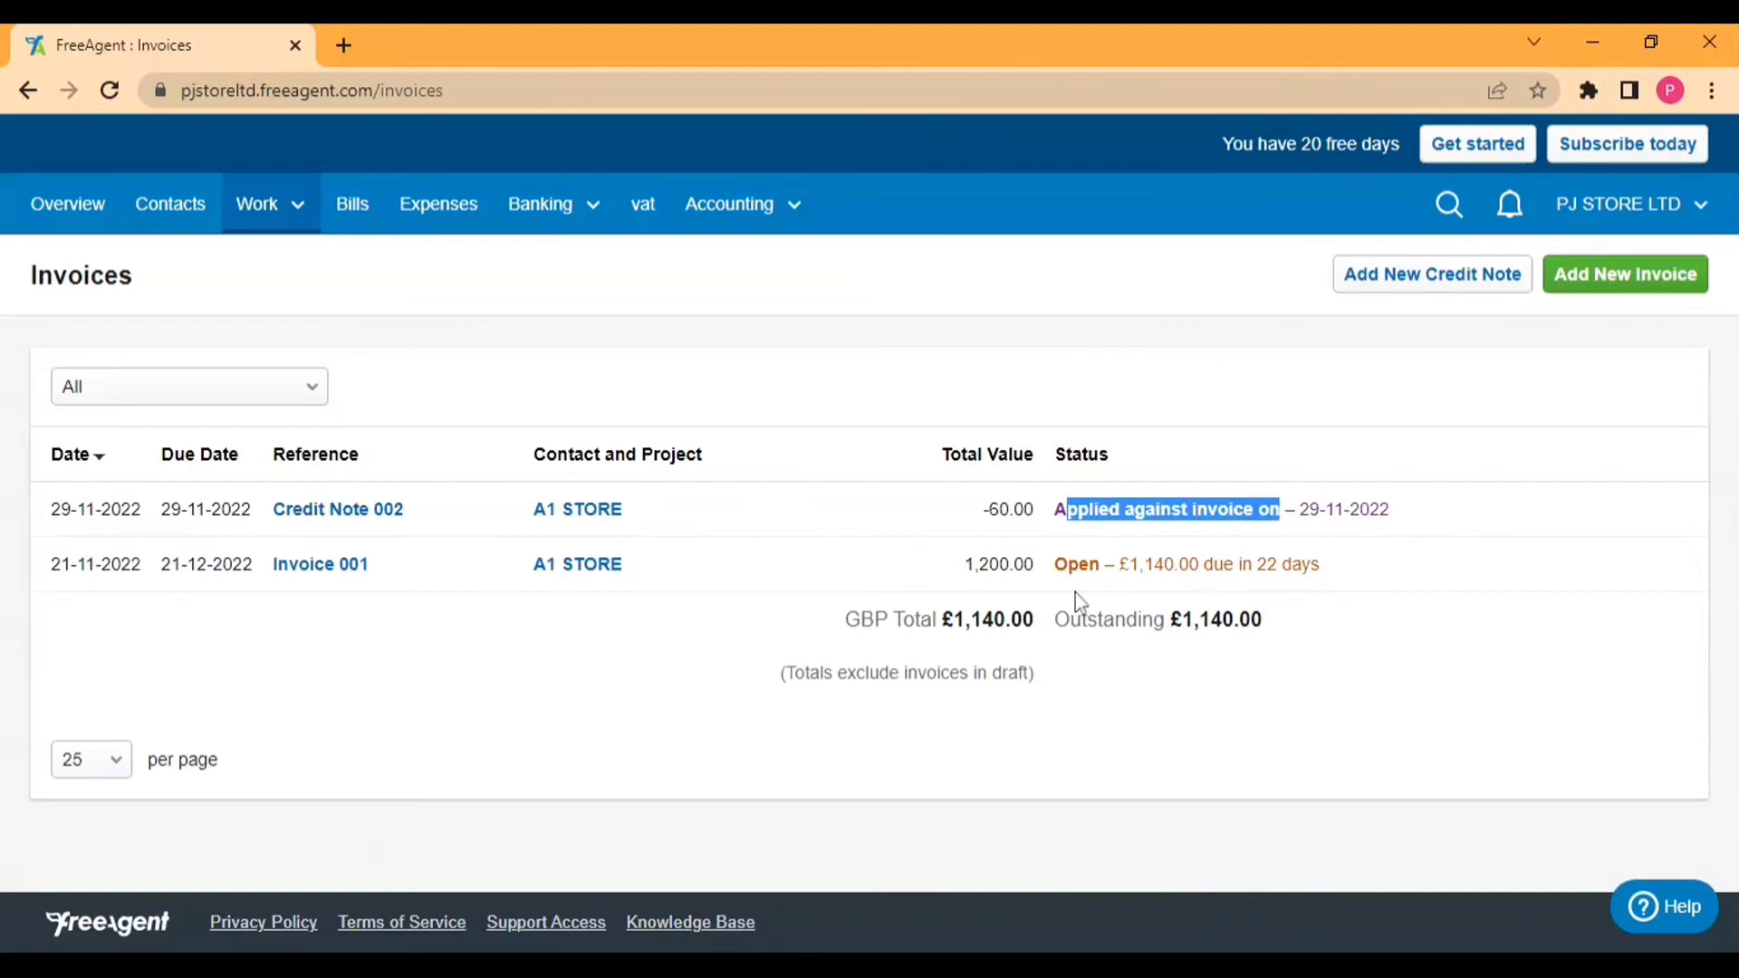
drag(1120, 564, 1199, 564)
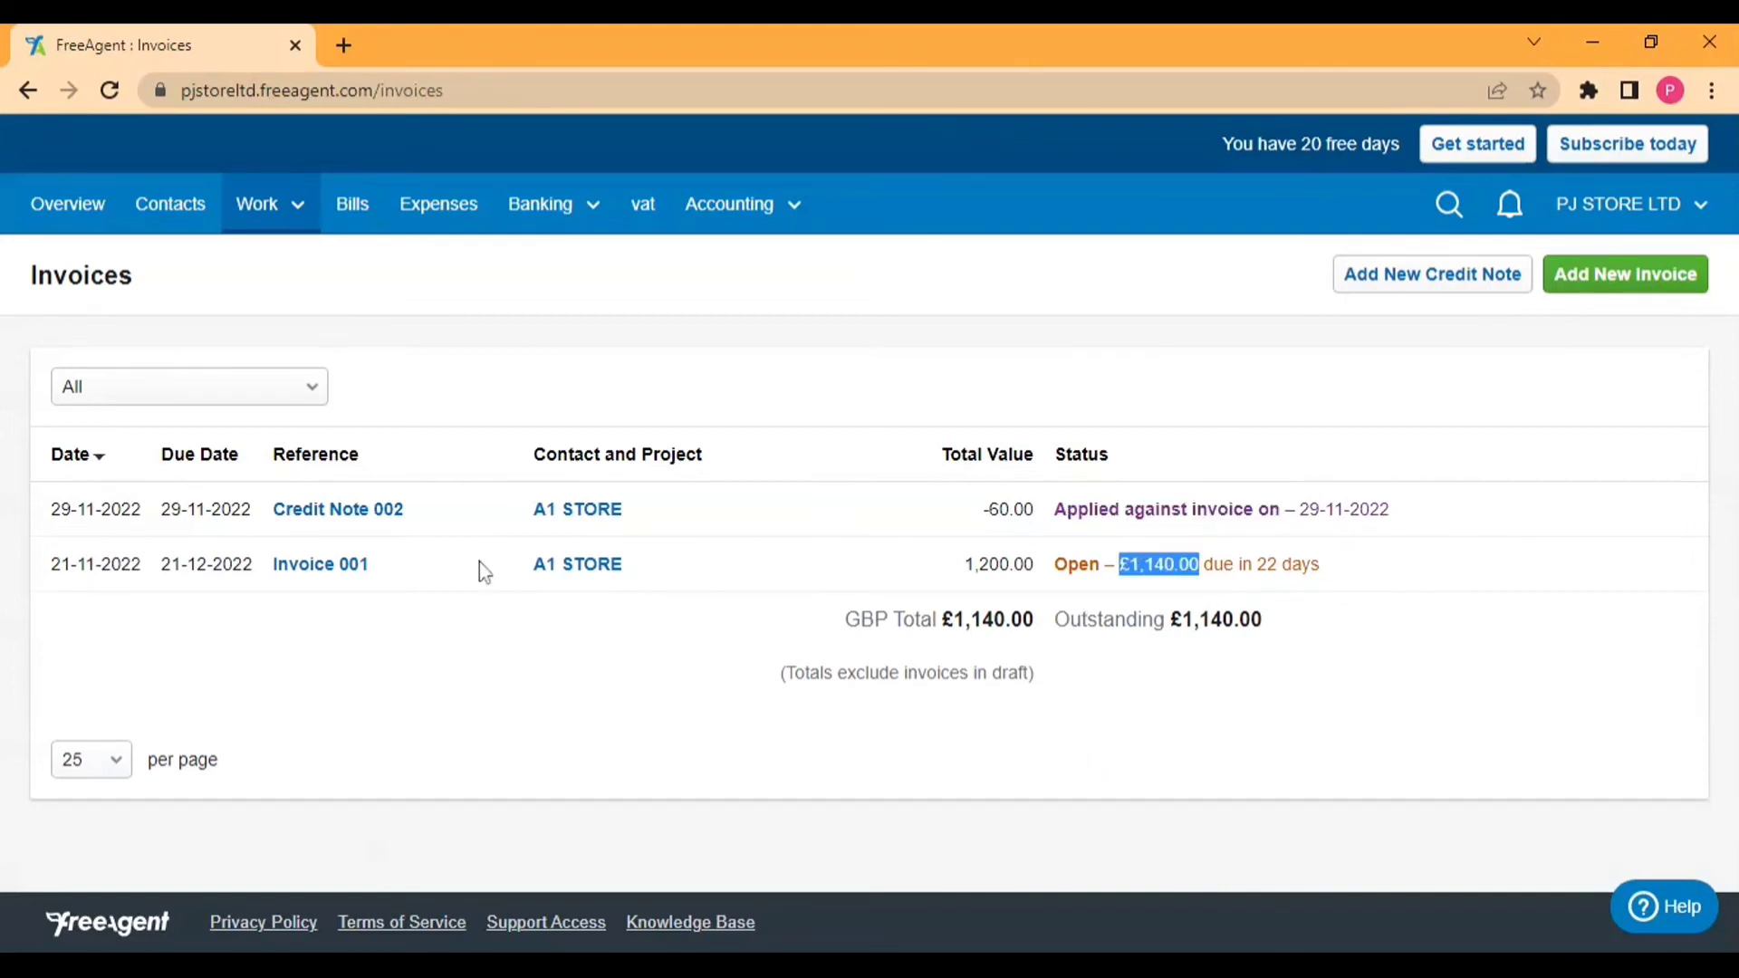
Remove the Credit Note 002 payment from Invoice 001.
click(344, 576)
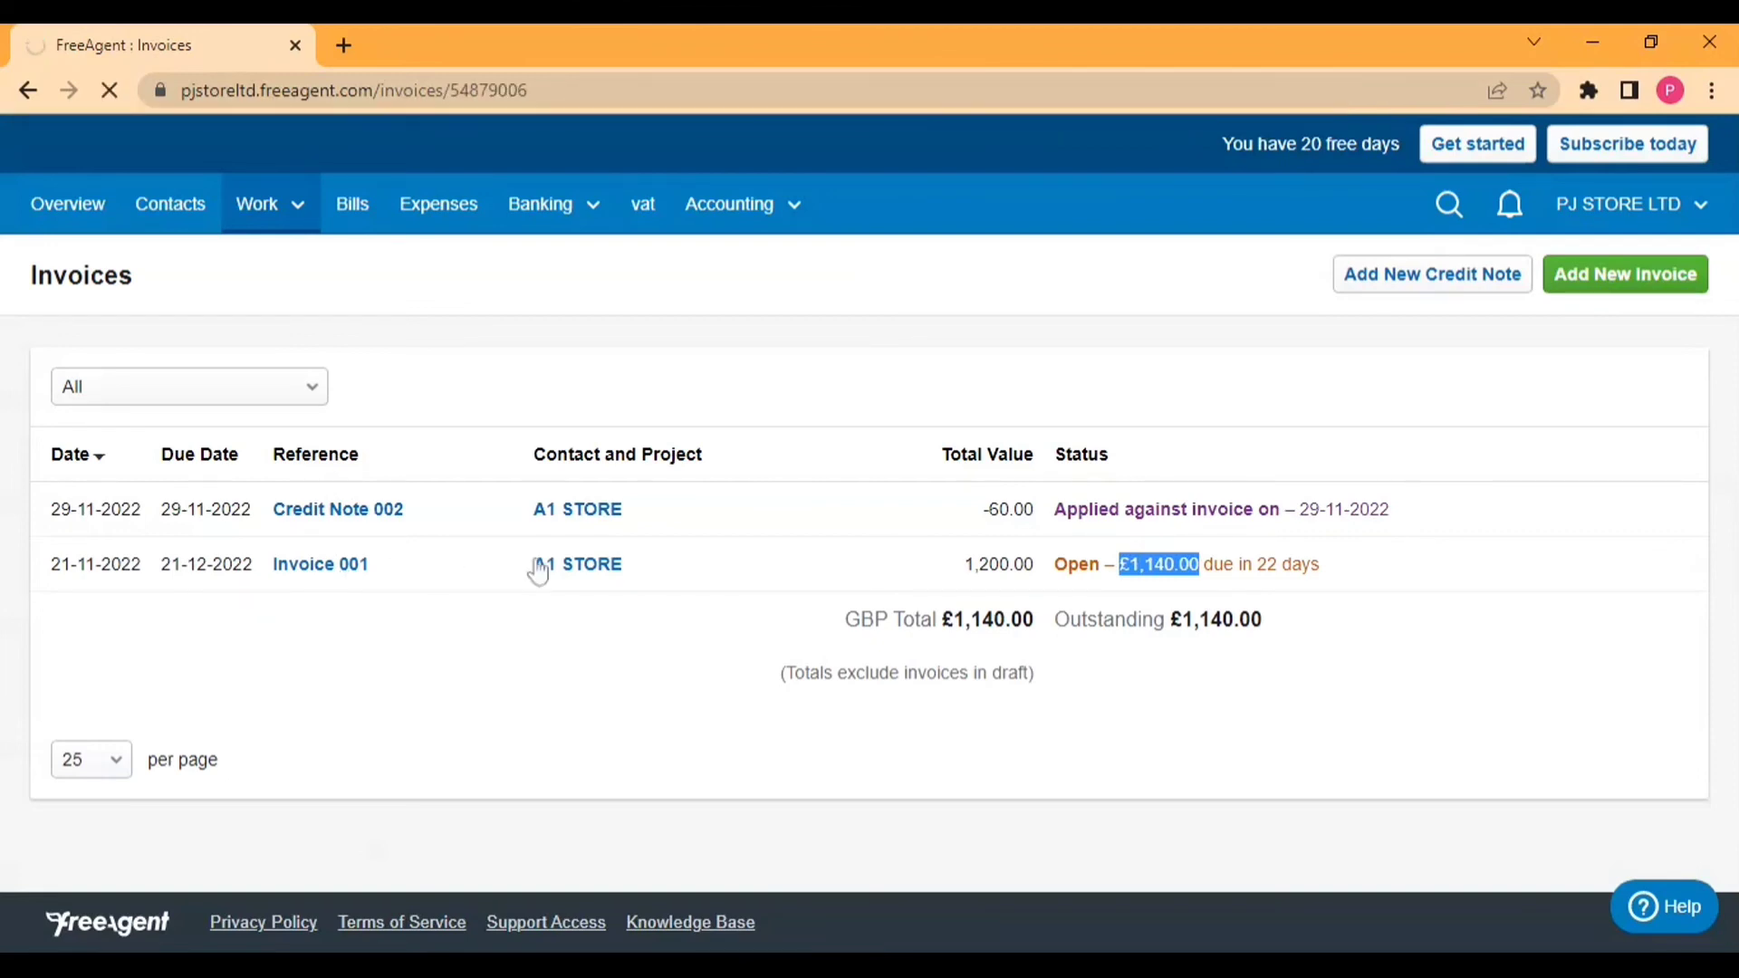
scroll(580, 566, down, 2)
scroll(597, 562, down, 3)
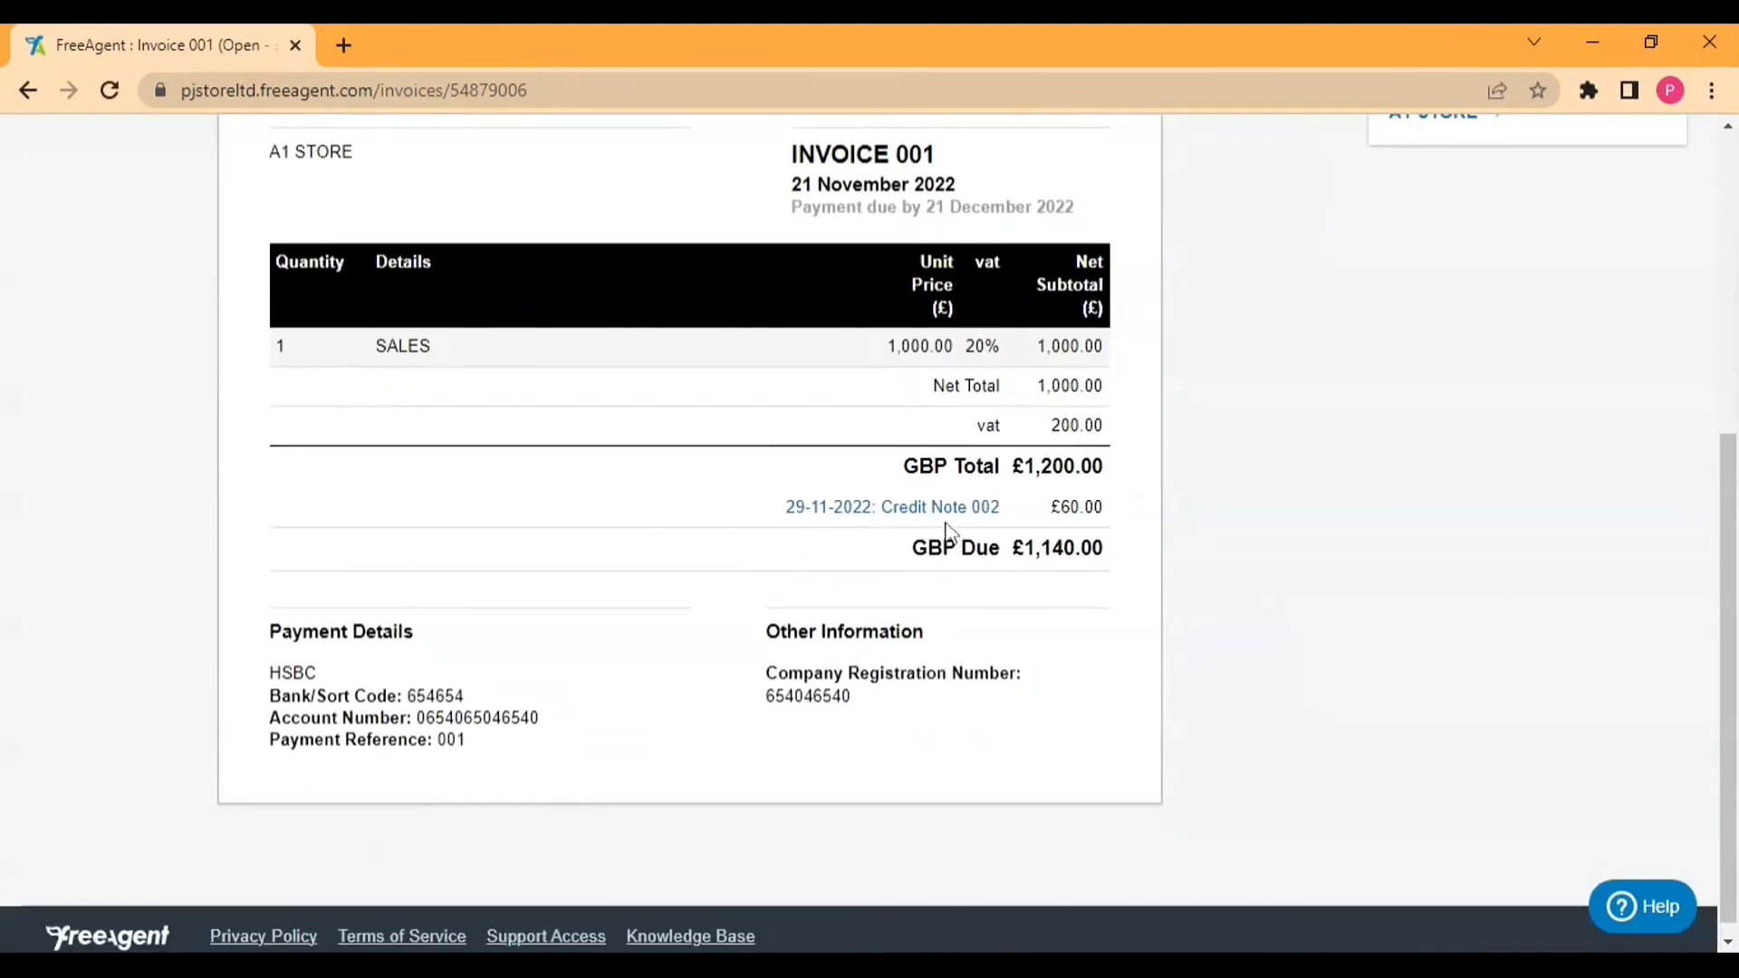
scroll(944, 528, up, 1)
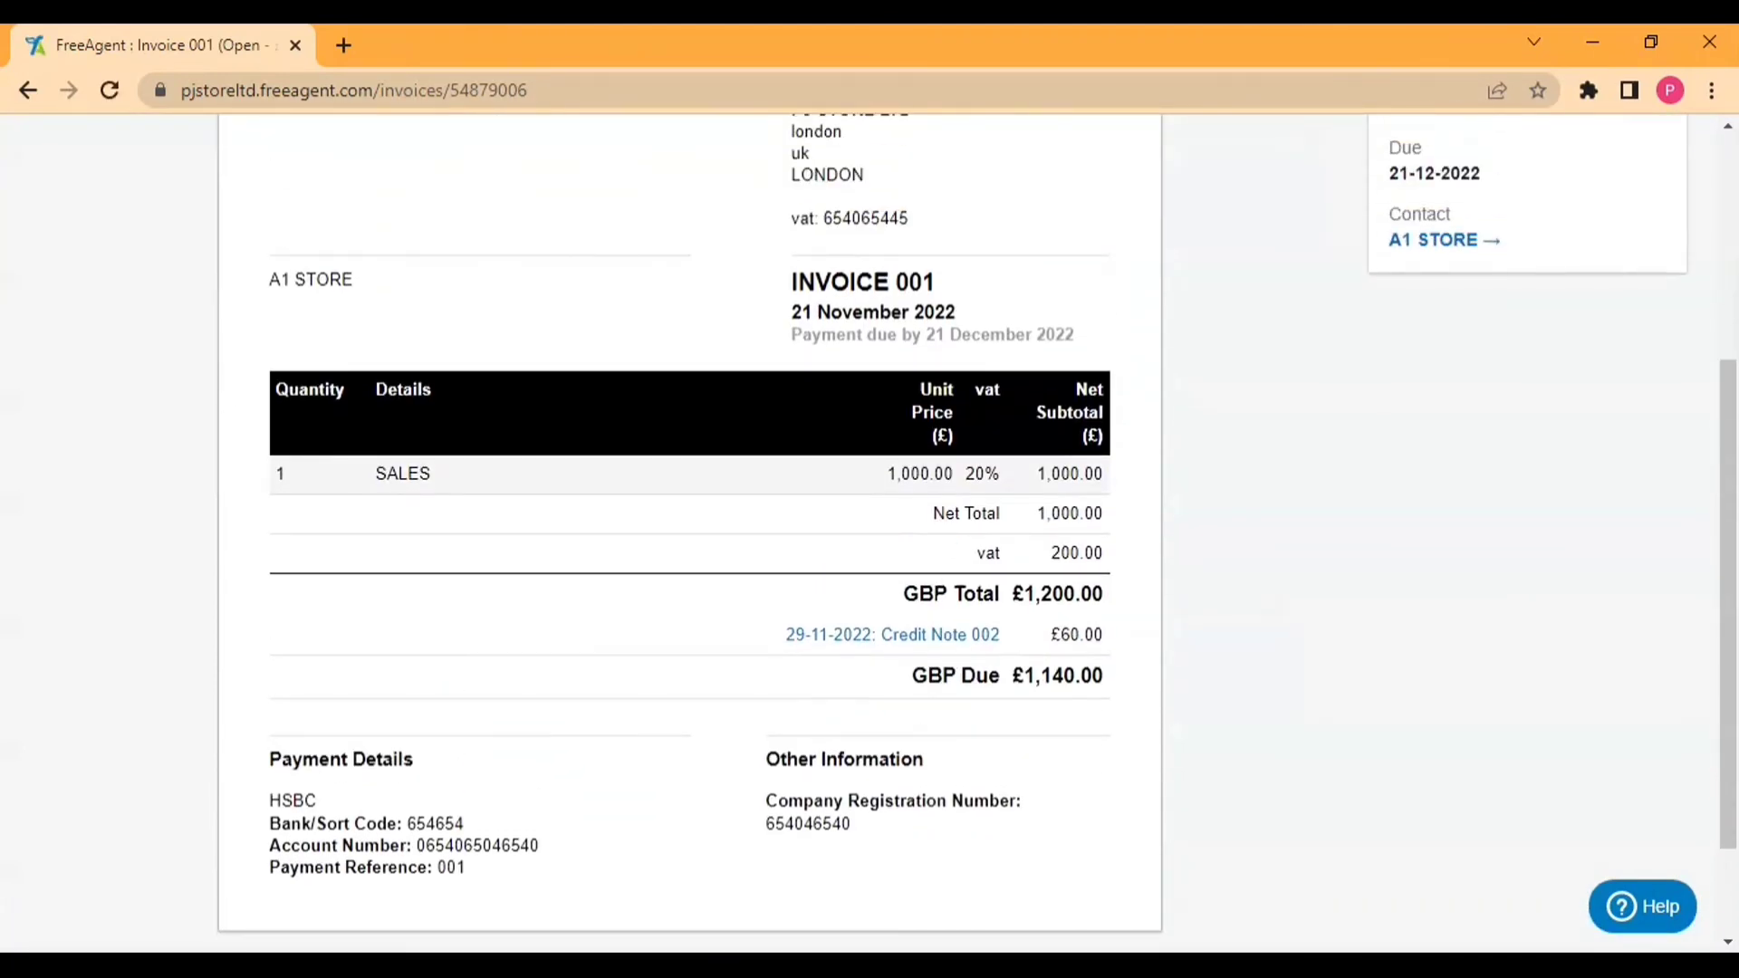
click(906, 638)
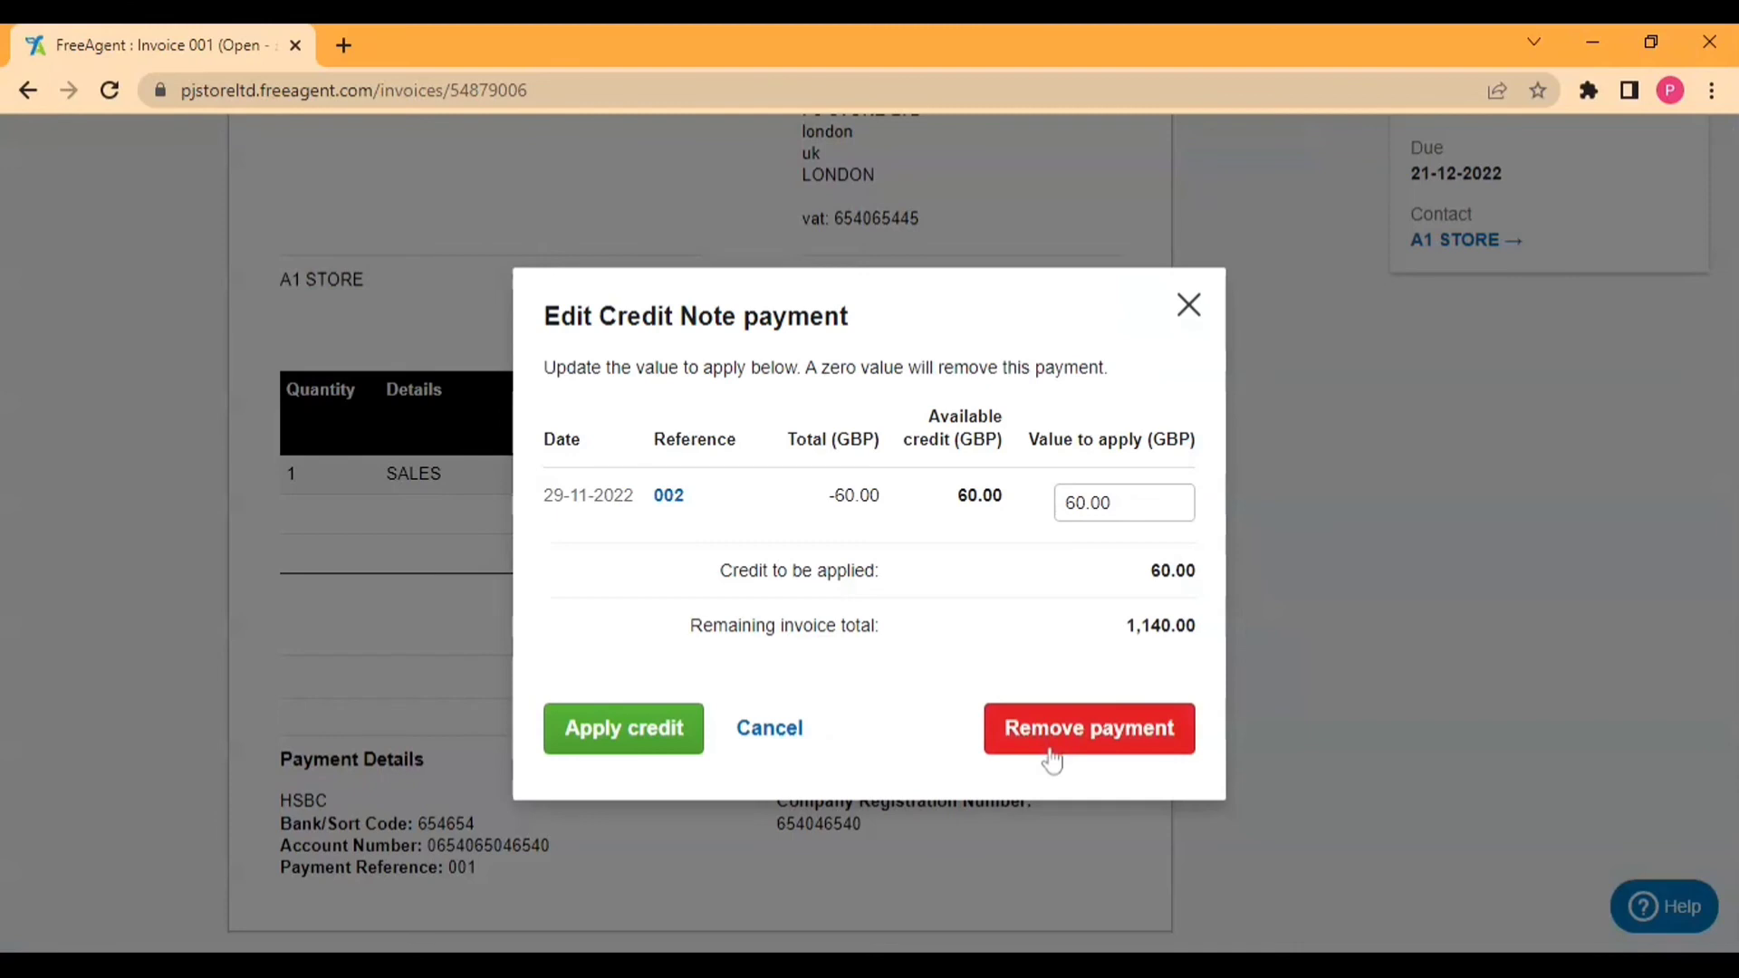
click(1052, 730)
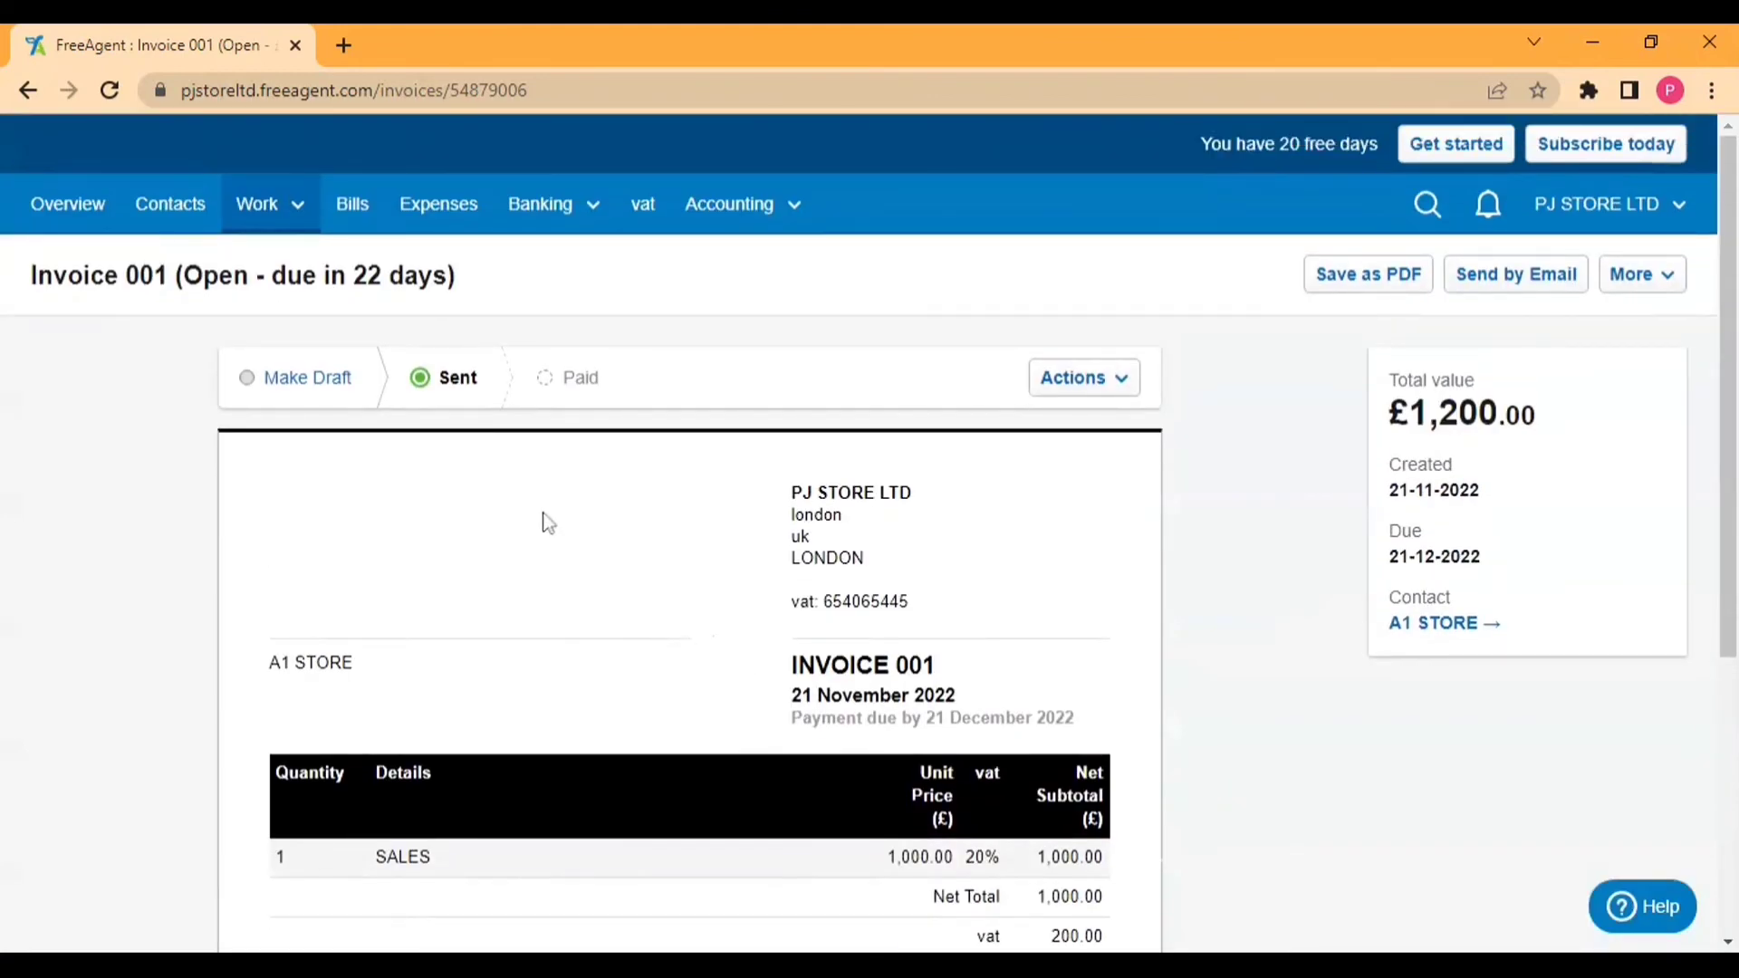
Look over Invoice 001 without the credit note payment and return to the invoice list.
scroll(543, 515, down, 3)
scroll(543, 515, up, 3)
click(281, 206)
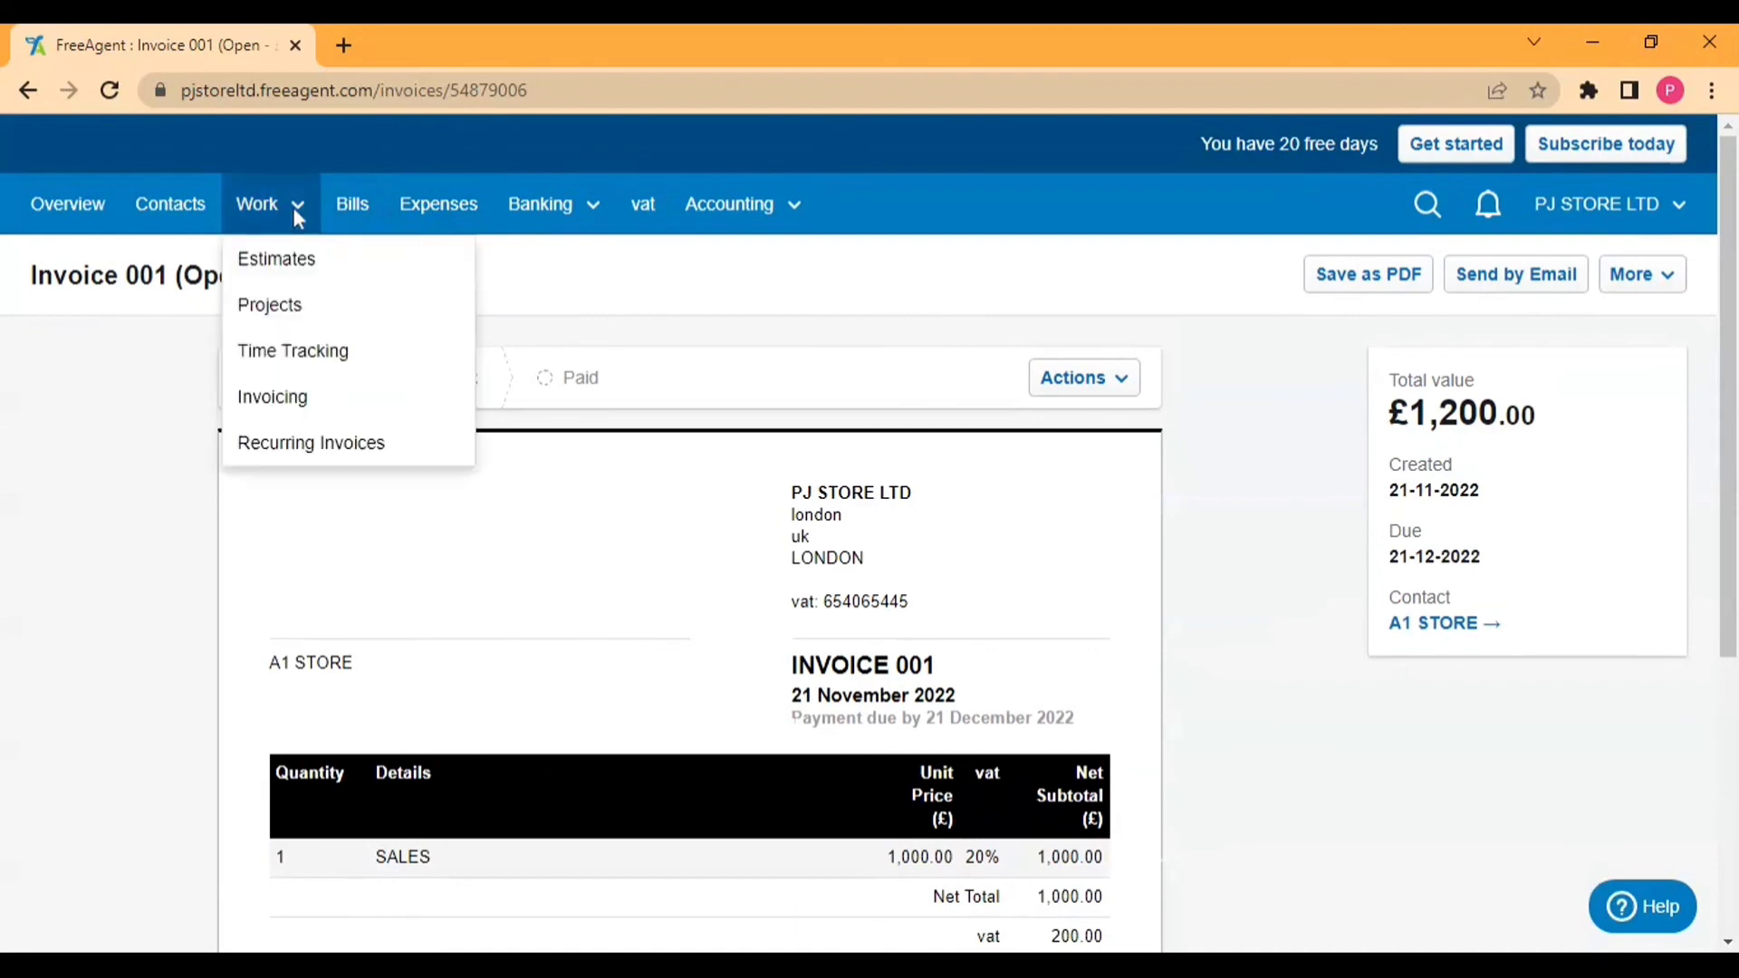
click(299, 394)
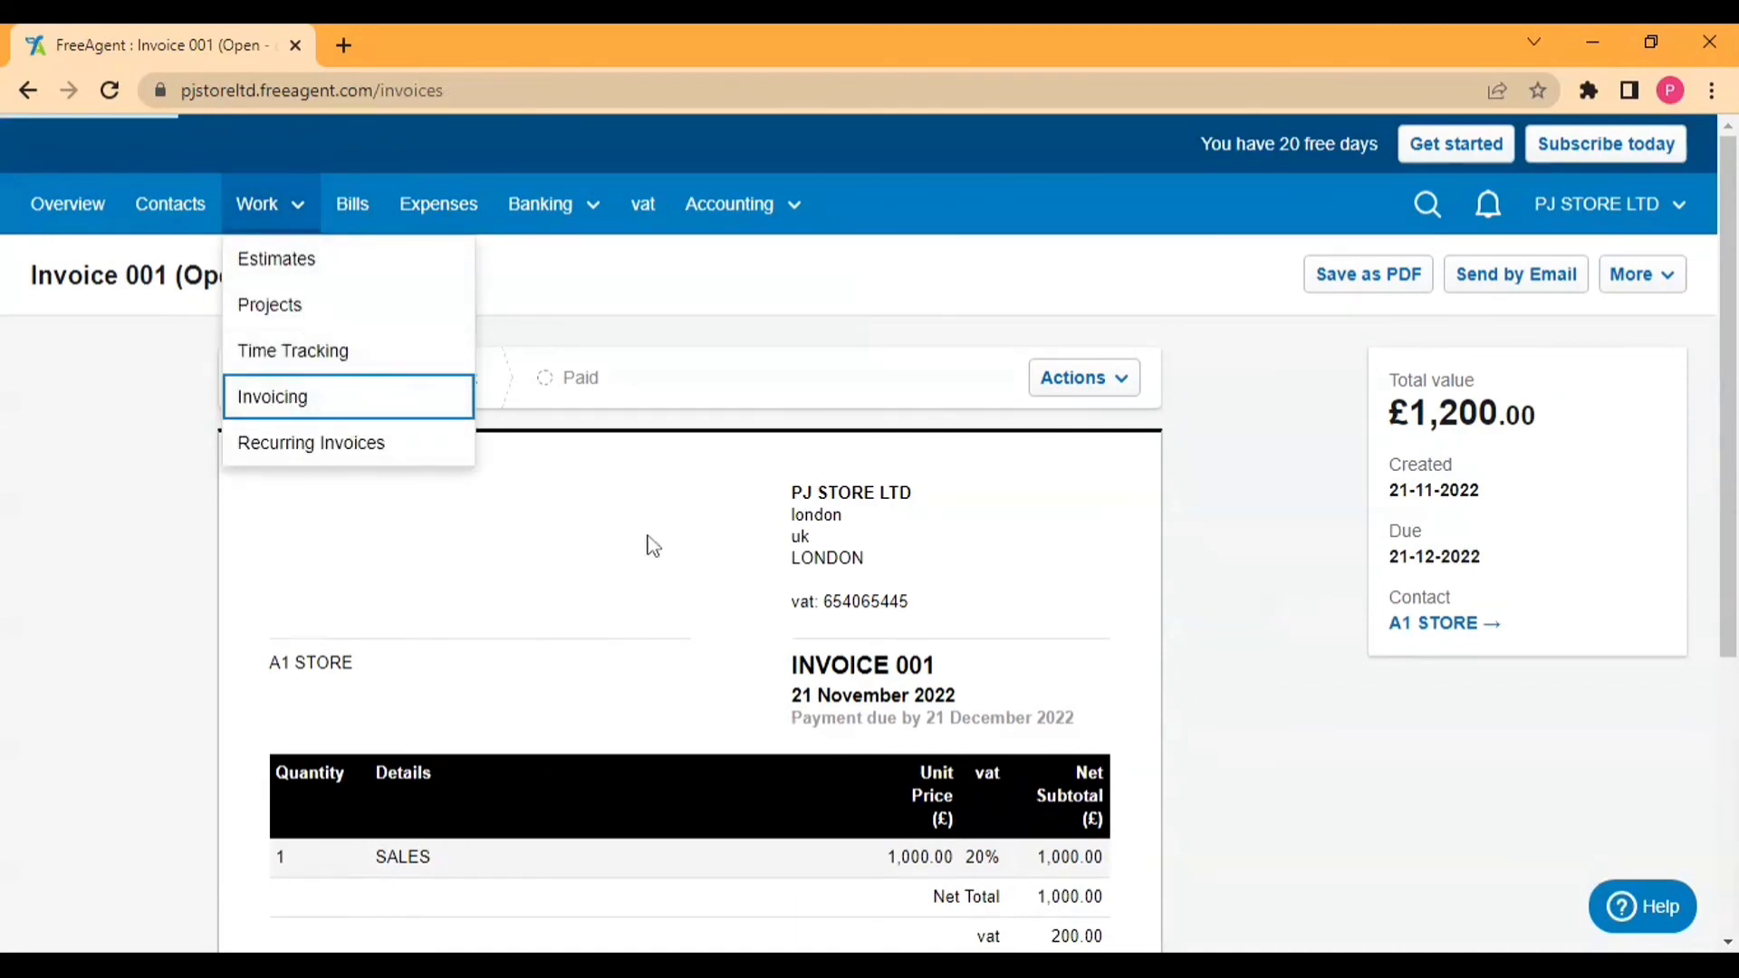